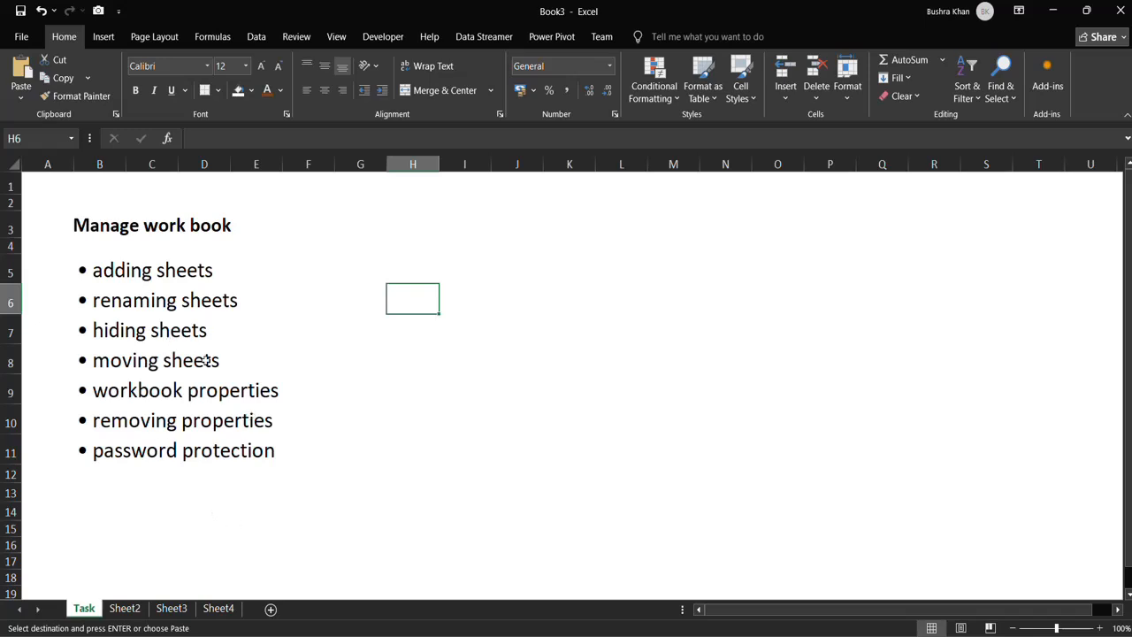
Add three blank worksheets: one after Task, one after Sheet3 and one after Sheet2.
{"action": "left_click", "coordinate": [271, 609]}
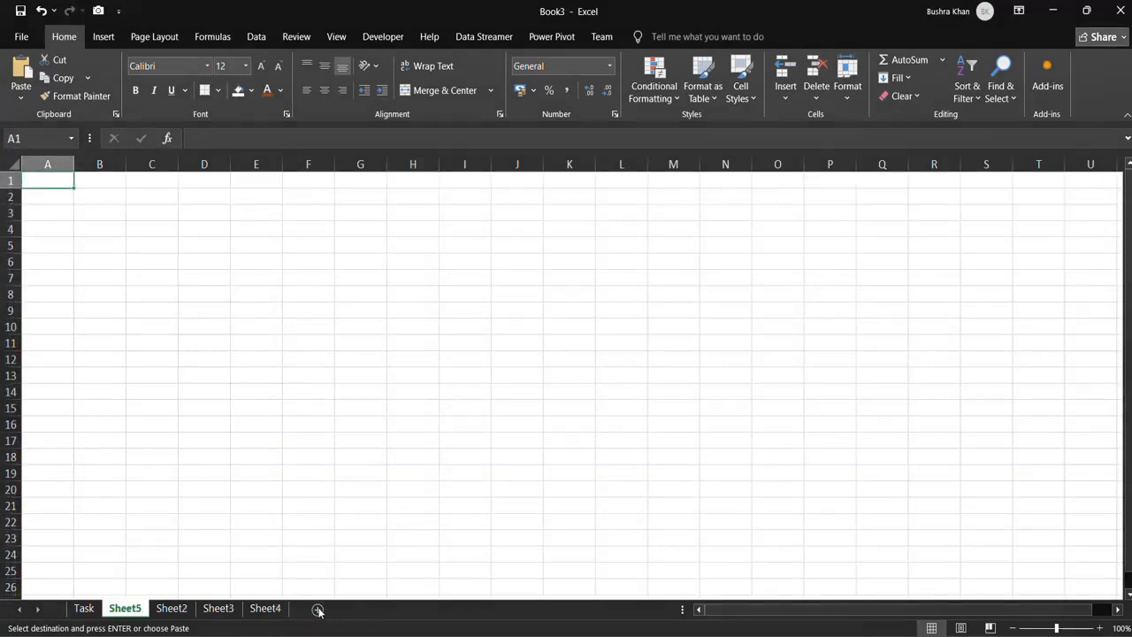
{"action": "left_click", "coordinate": [276, 610]}
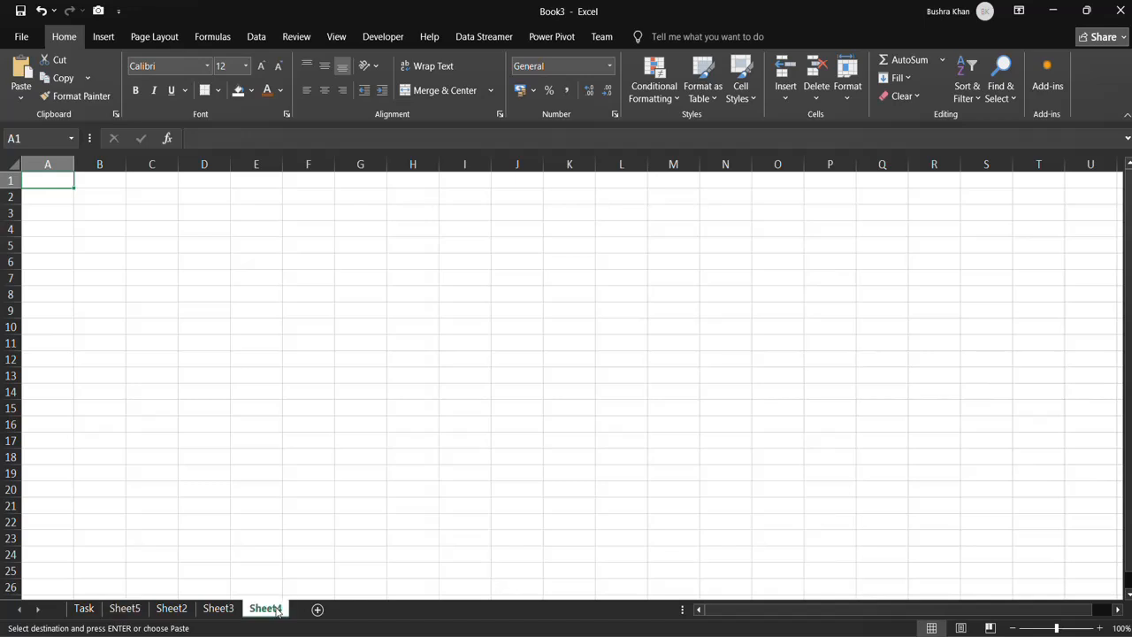
{"action": "left_click", "coordinate": [219, 609]}
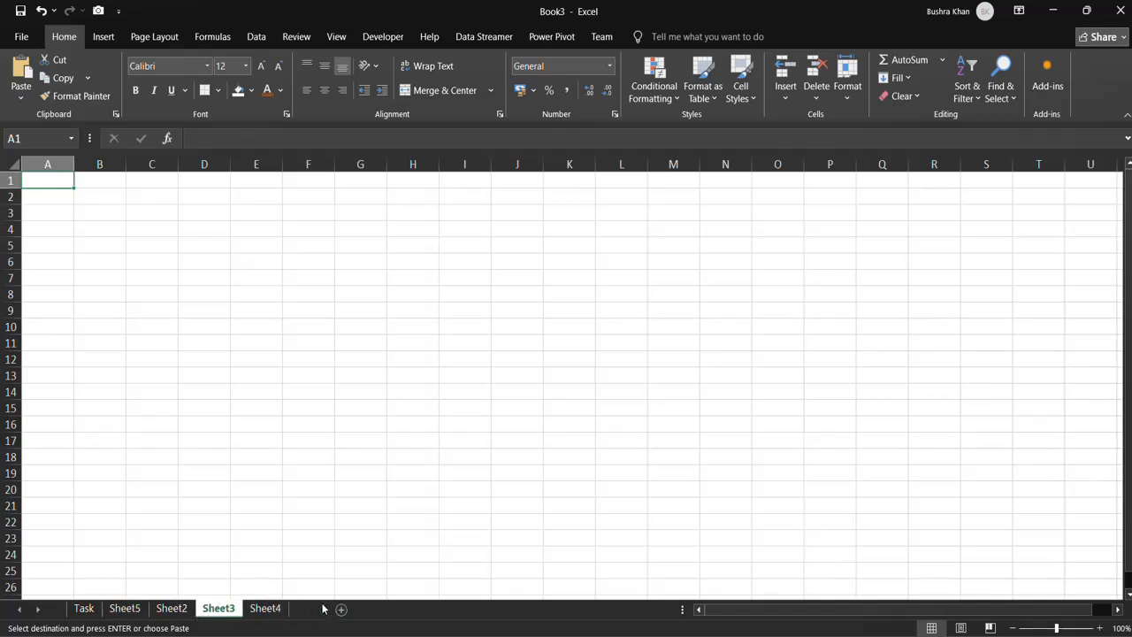
{"action": "left_click", "coordinate": [318, 609]}
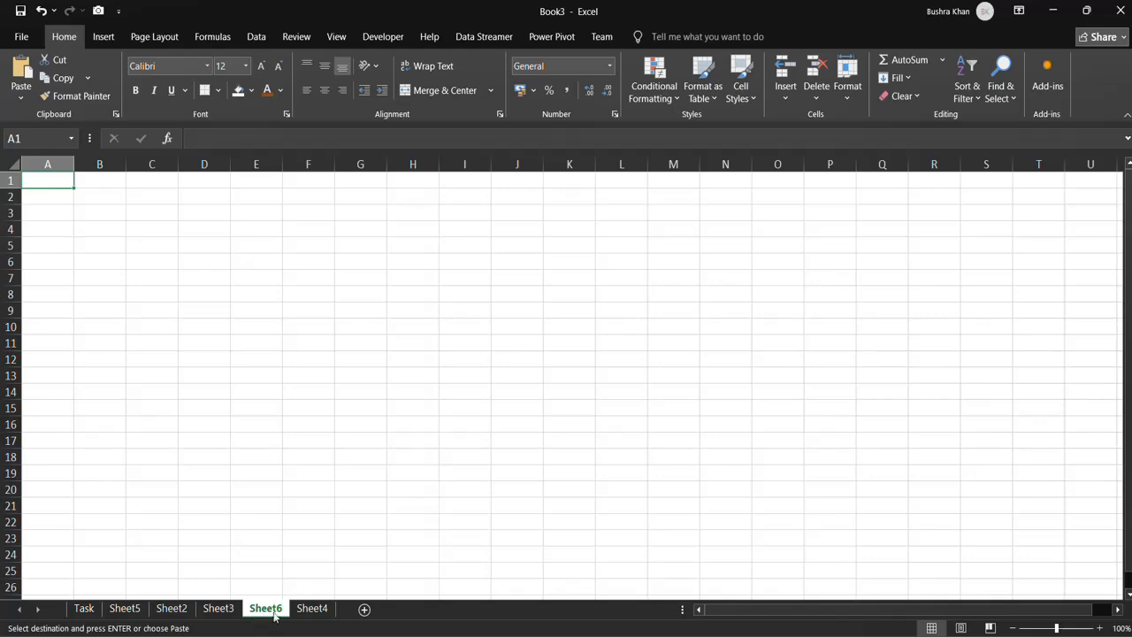
{"action": "left_click", "coordinate": [171, 609]}
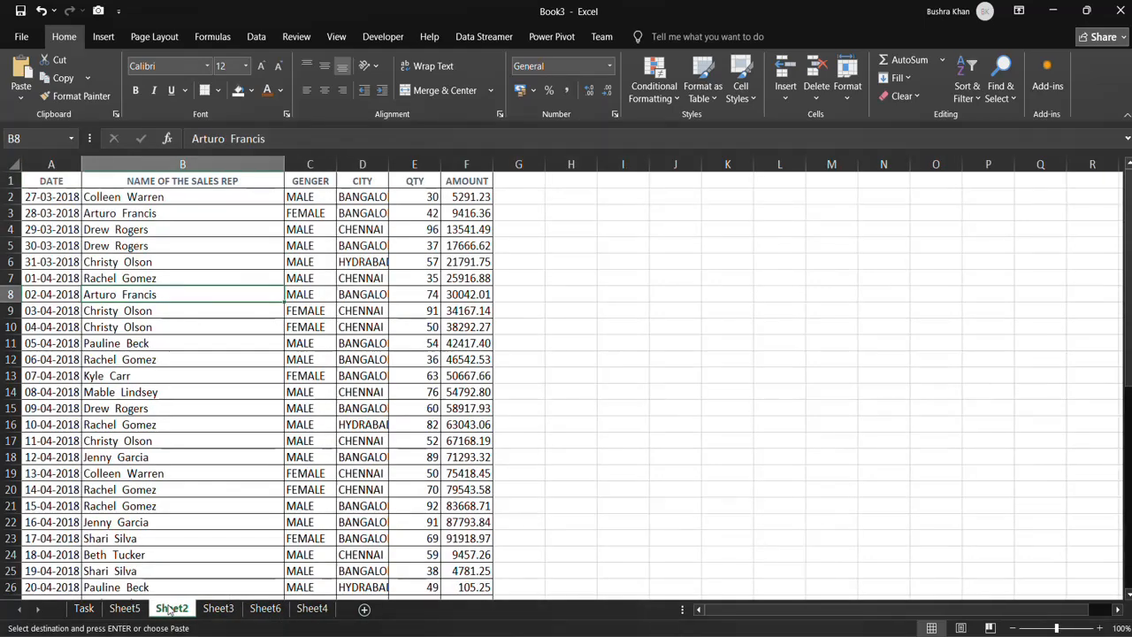
{"action": "left_click", "coordinate": [363, 609]}
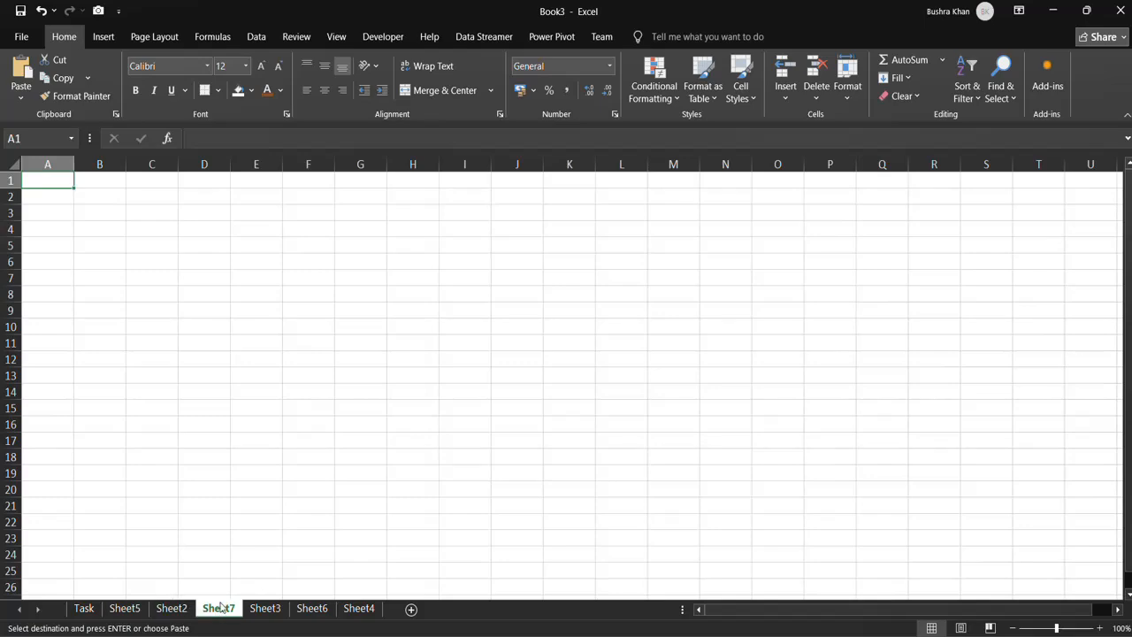
Move Sheet2 directly after the Task sheet and return to Task.
{"action": "left_click_drag", "start_coordinate": [170, 609], "coordinate": [124, 608]}
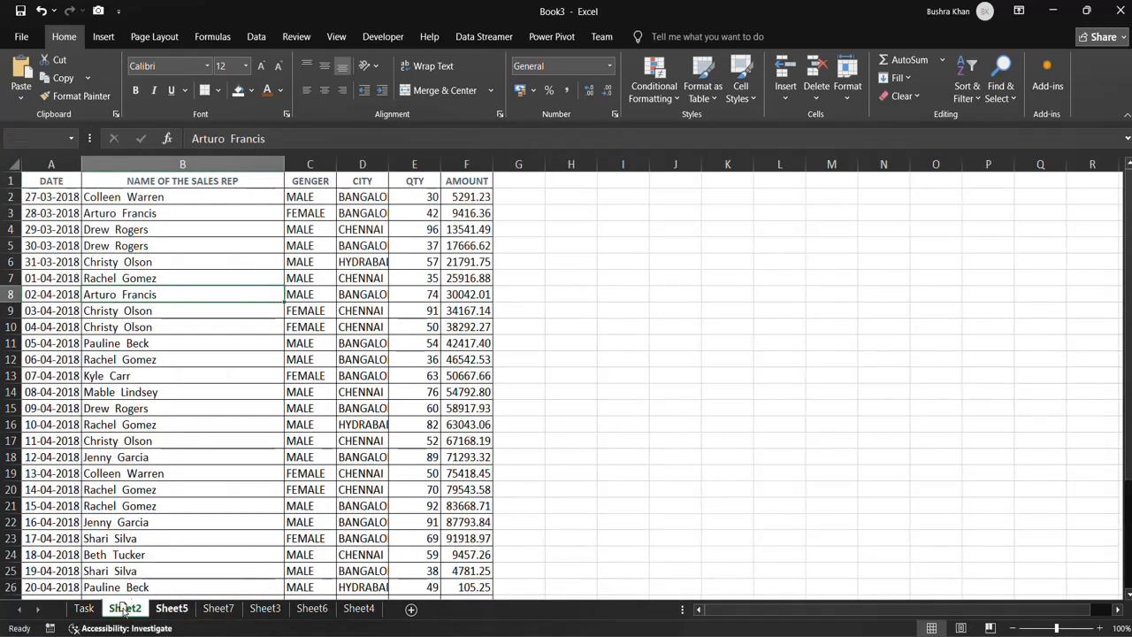
{"action": "left_click", "coordinate": [84, 609]}
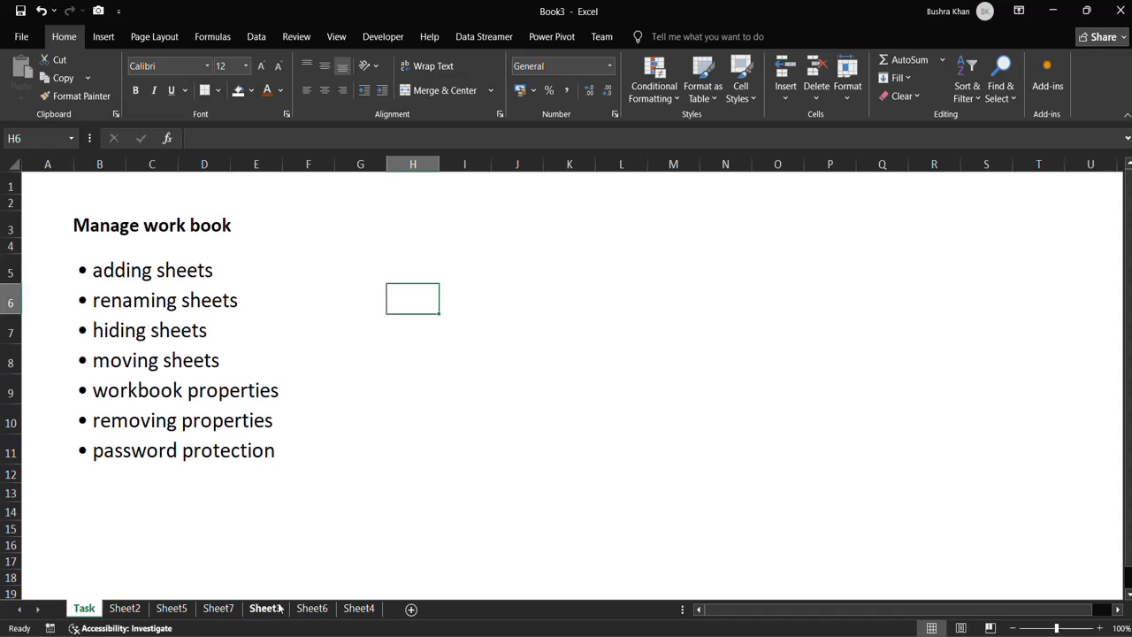
Rename Sheet2 as "data" and return to the Task sheet.
{"action": "left_click", "coordinate": [141, 610], "text": "ctrl"}
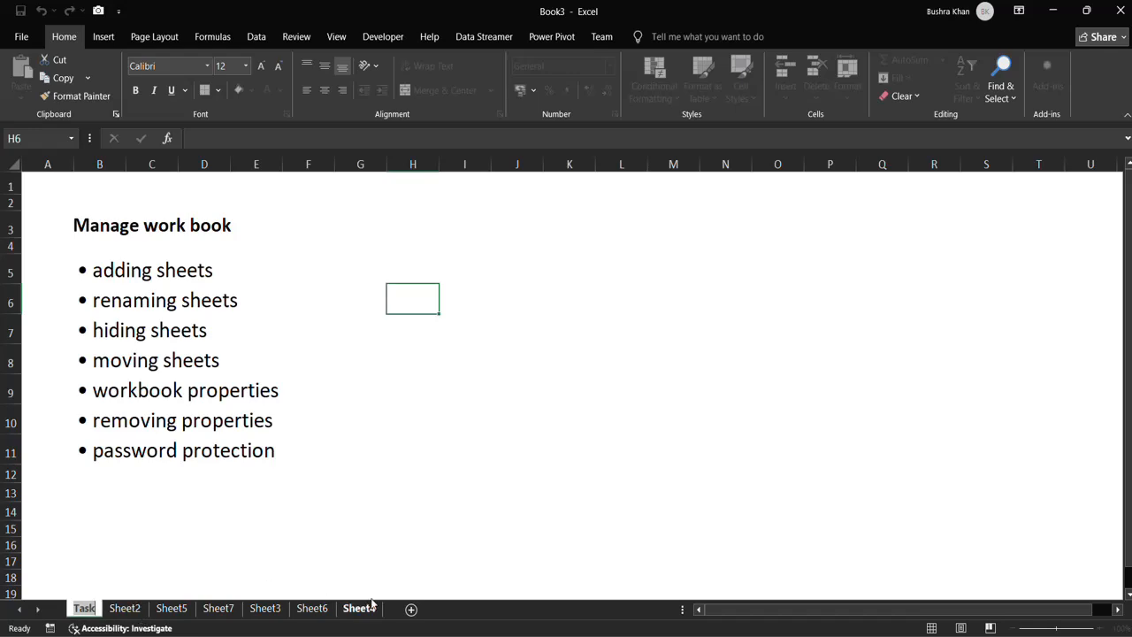
{"action": "left_click", "coordinate": [128, 609]}
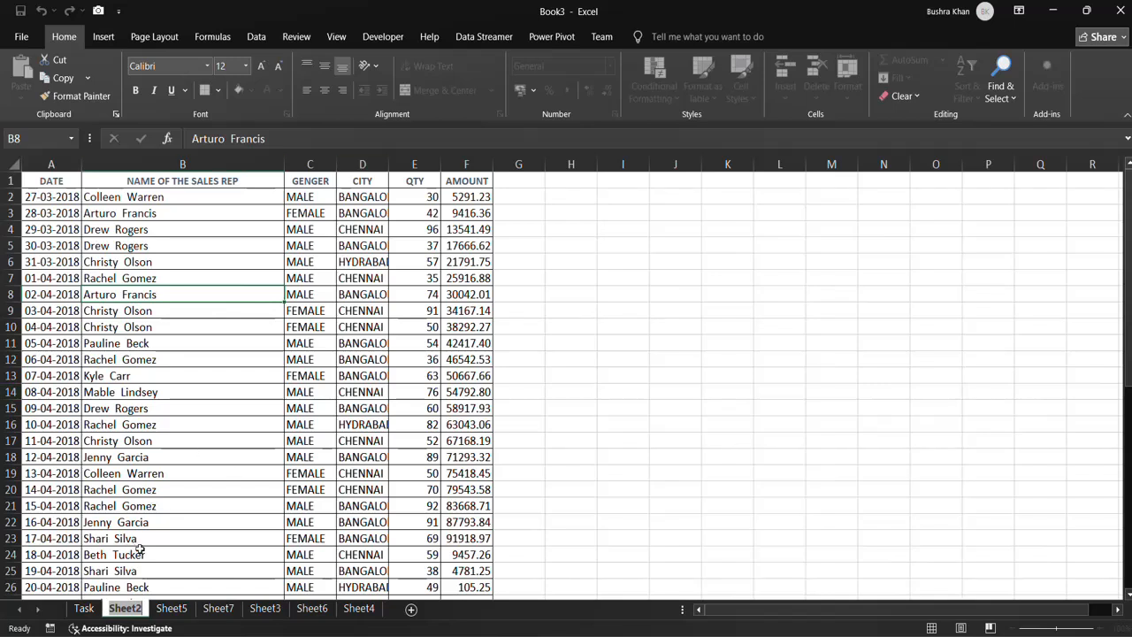
{"action": "type", "text": "data"}
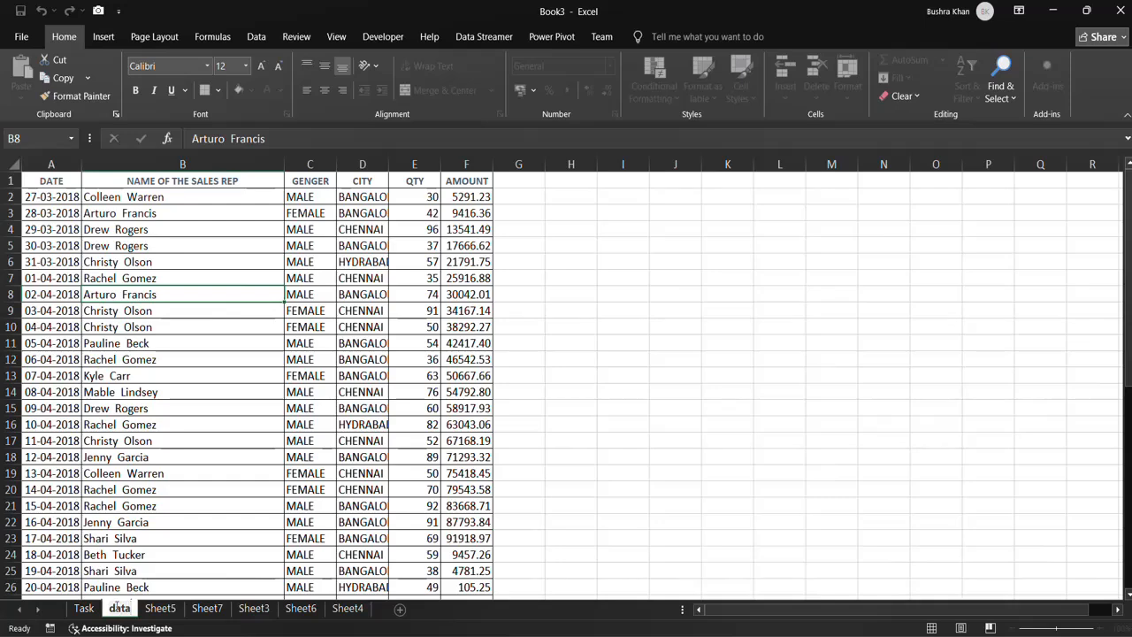
{"action": "key", "text": "Return"}
{"action": "left_click", "coordinate": [149, 493]}
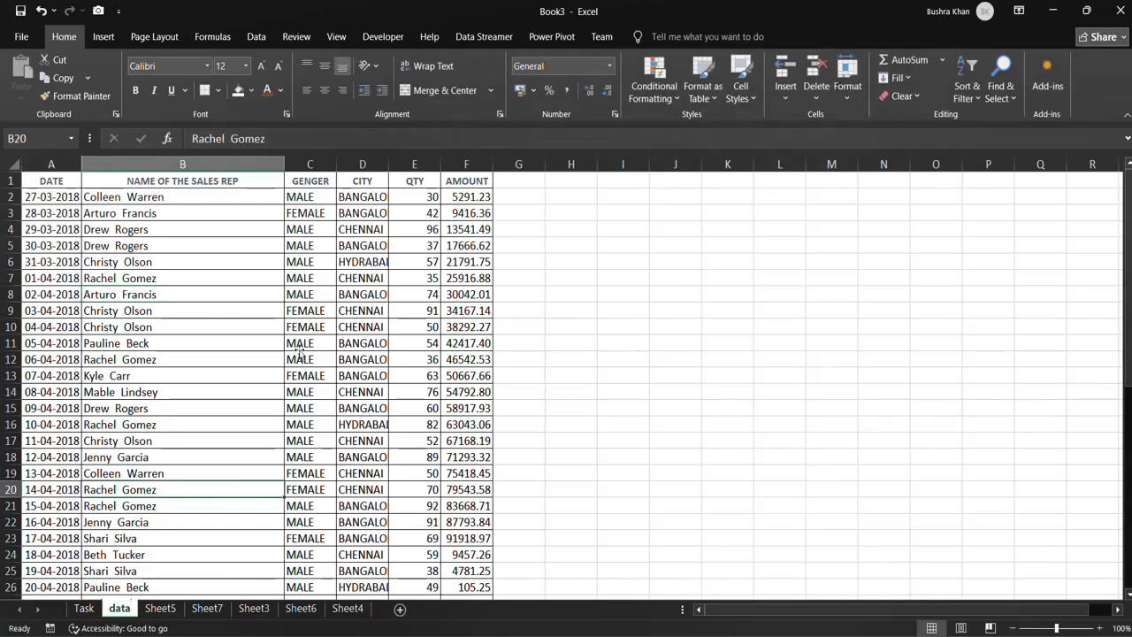
{"action": "left_click", "coordinate": [530, 296]}
{"action": "left_click", "coordinate": [84, 608]}
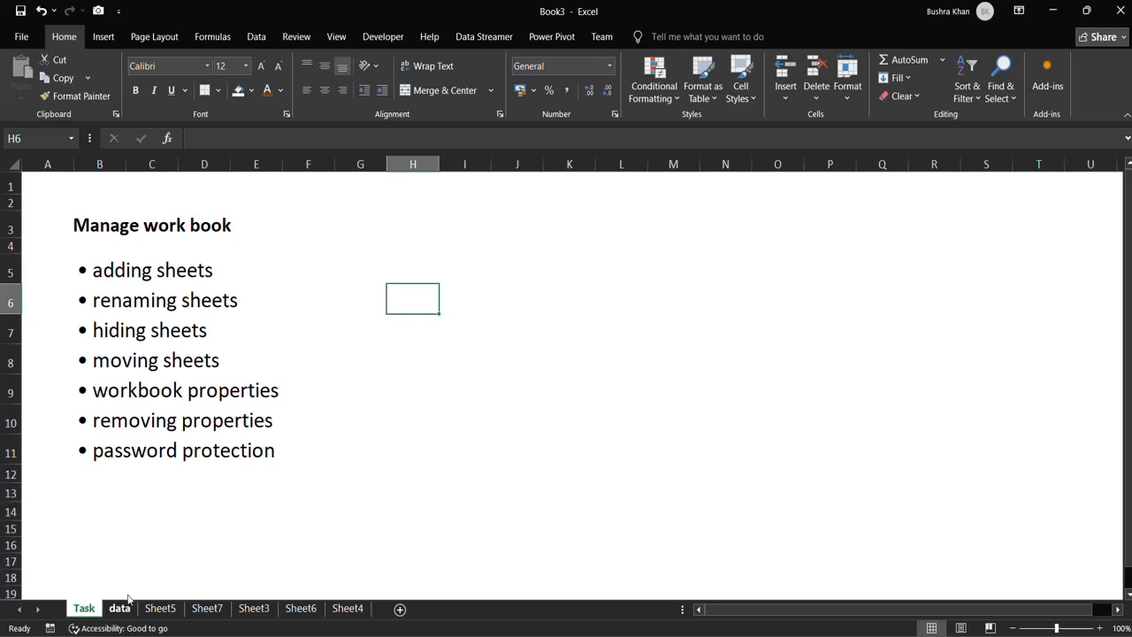
Duplicate the data sheet directly after the original and compare the copy with it.
{"action": "left_click", "coordinate": [120, 608]}
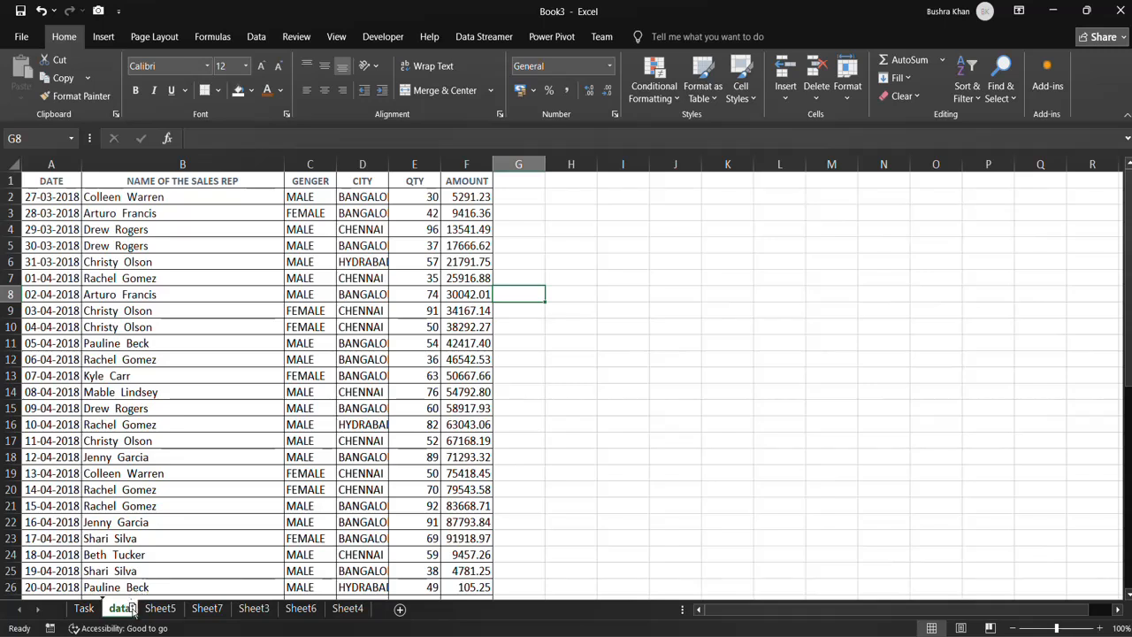
{"action": "left_click_drag", "start_coordinate": [143, 610], "coordinate": [155, 610]}
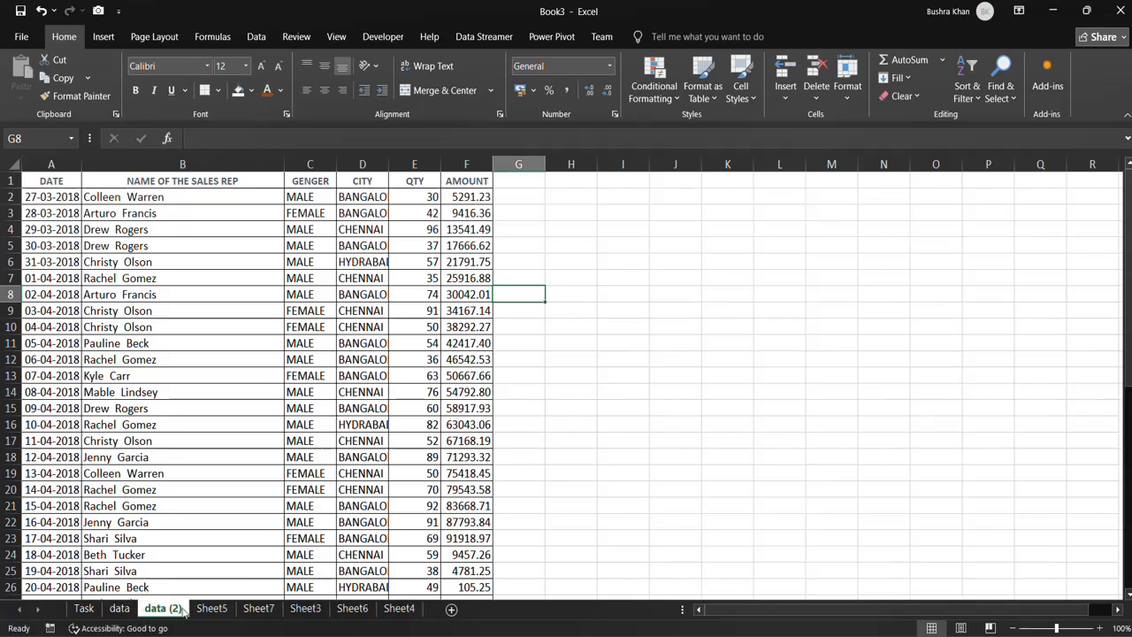
{"action": "left_click", "coordinate": [122, 610]}
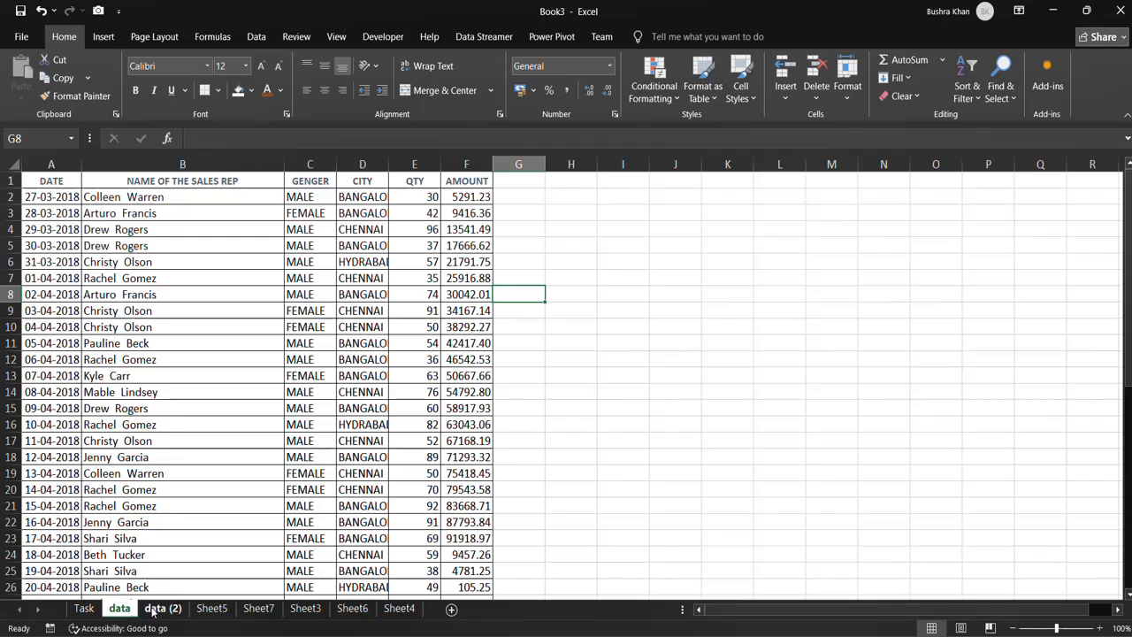
{"action": "left_click", "coordinate": [152, 611]}
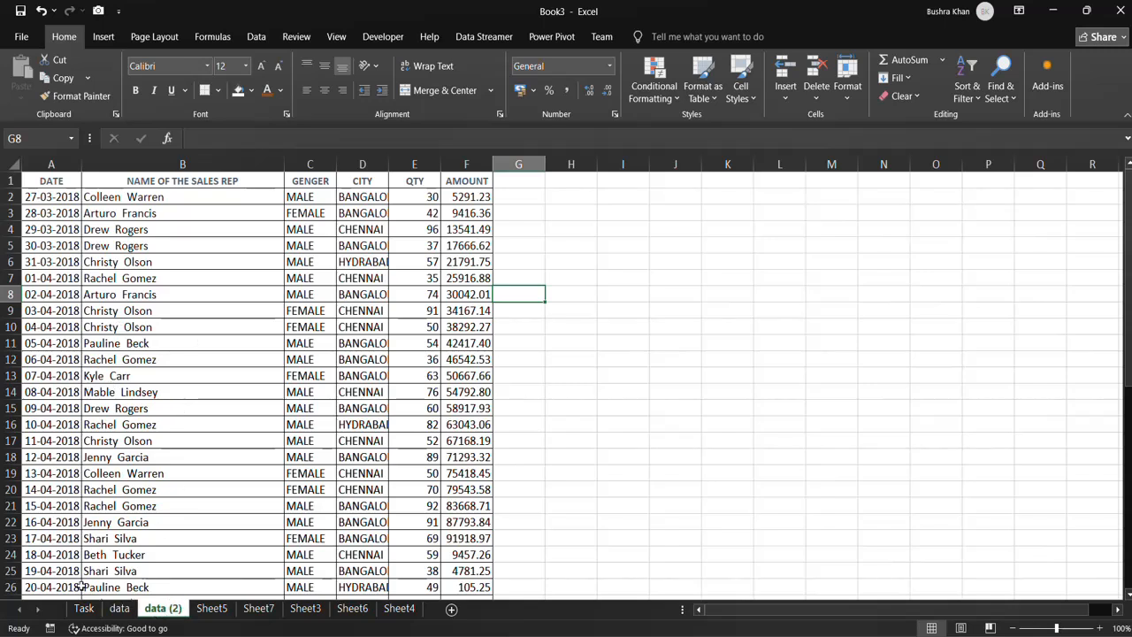
{"action": "left_click", "coordinate": [131, 609]}
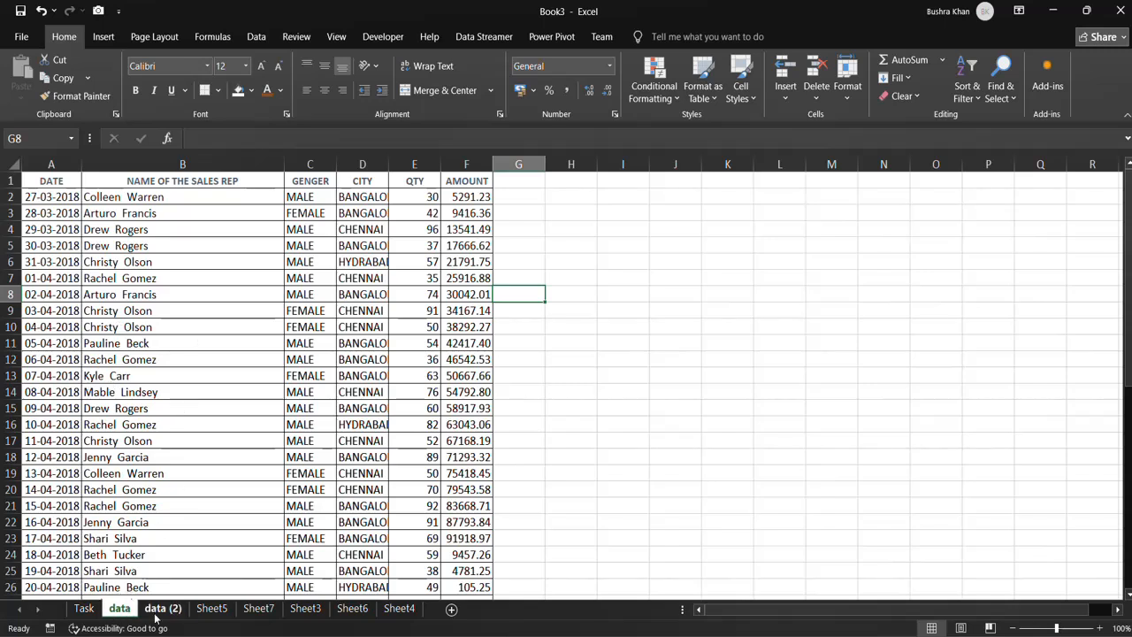
{"action": "left_click", "coordinate": [155, 612]}
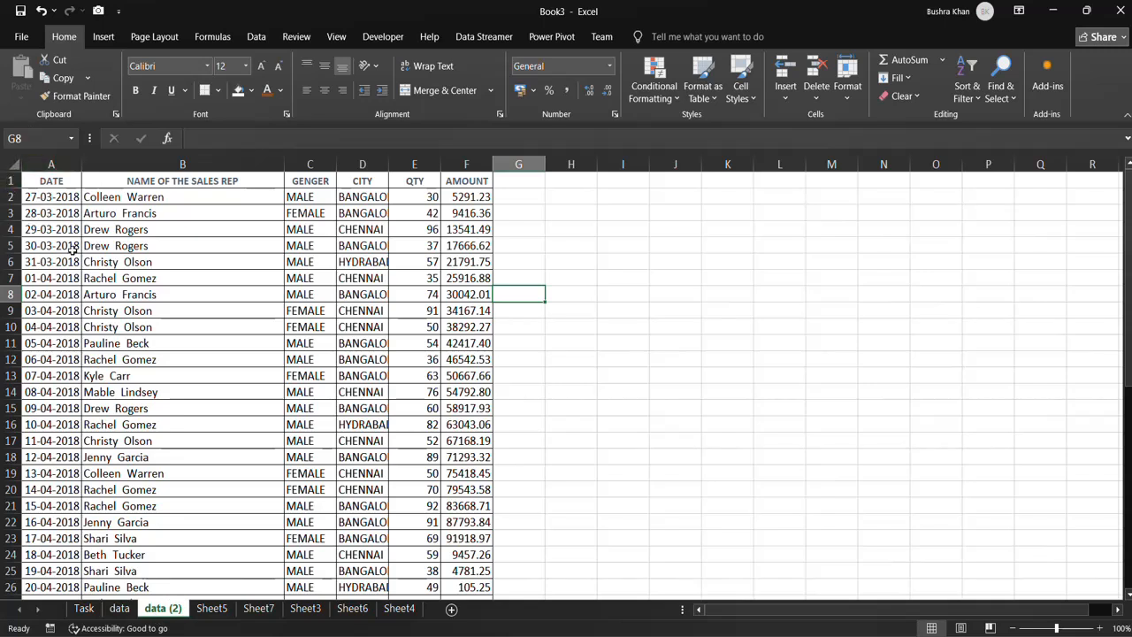
Insert a blank row above the headers and a blank column before DATE in the data (2) sheet.
{"action": "left_click", "coordinate": [10, 181]}
{"action": "right_click", "coordinate": [12, 181]}
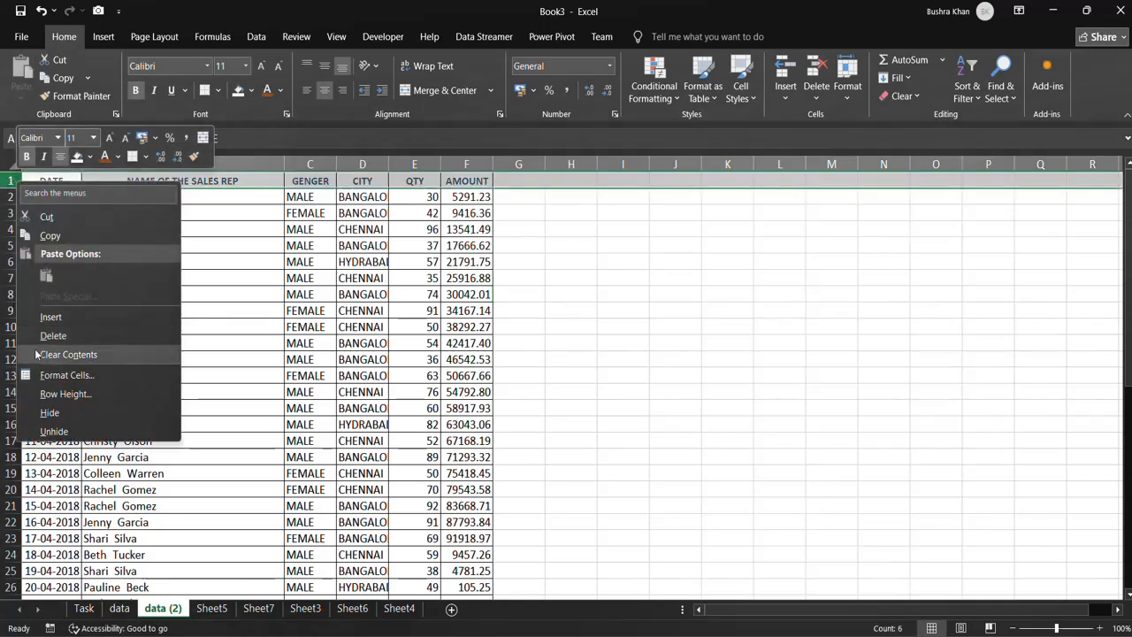
{"action": "left_click", "coordinate": [67, 318]}
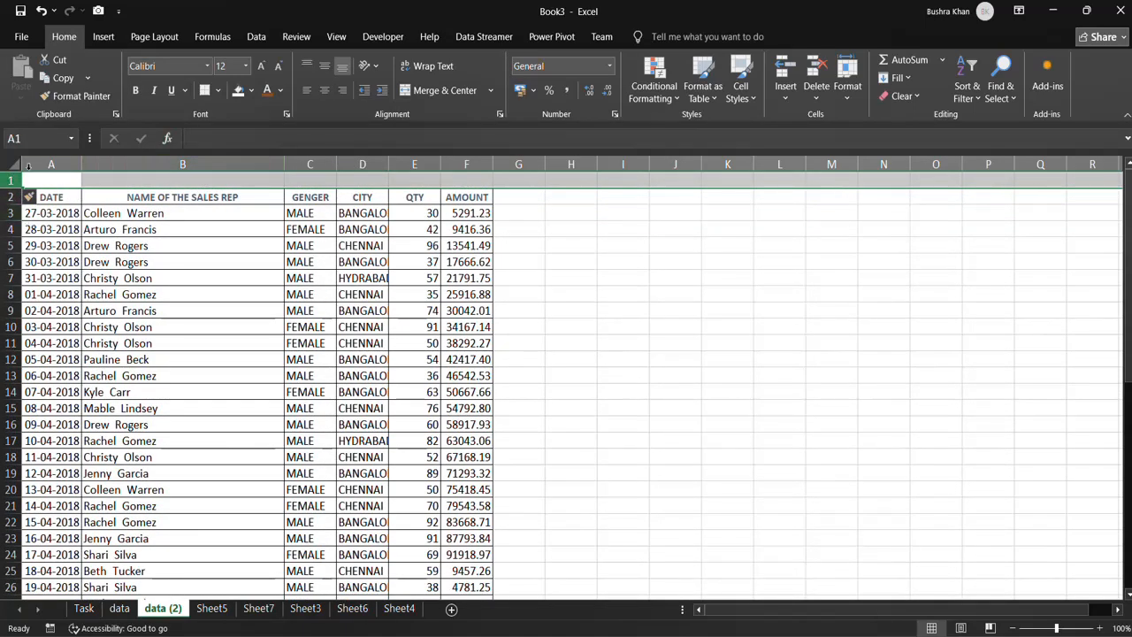
{"action": "left_click", "coordinate": [40, 162]}
{"action": "left_click", "coordinate": [41, 164]}
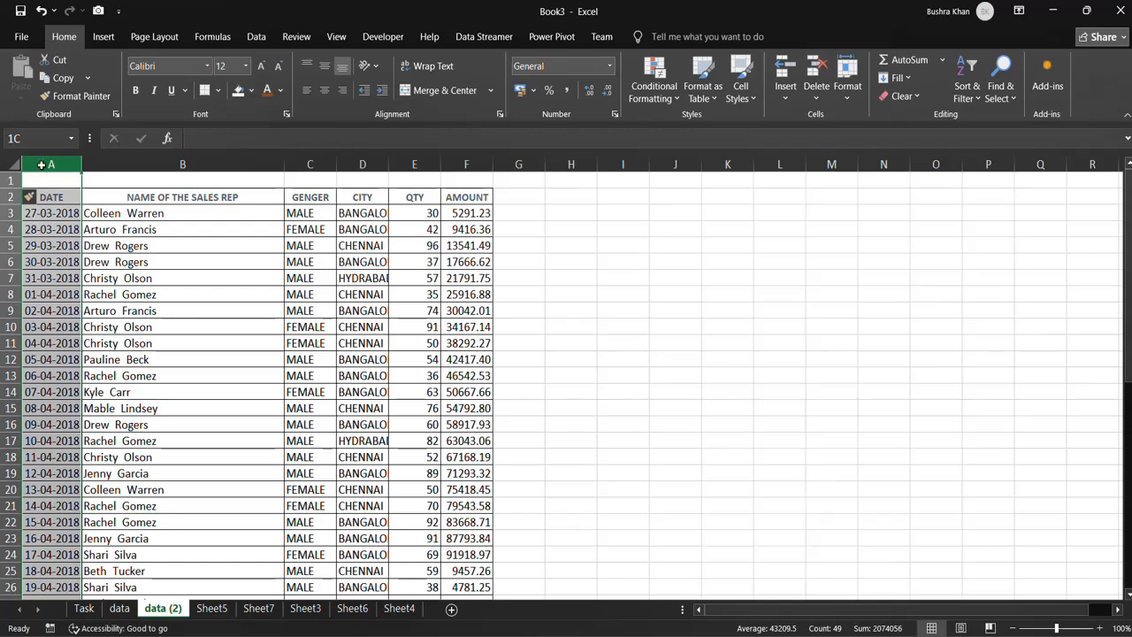
{"action": "right_click", "coordinate": [40, 165]}
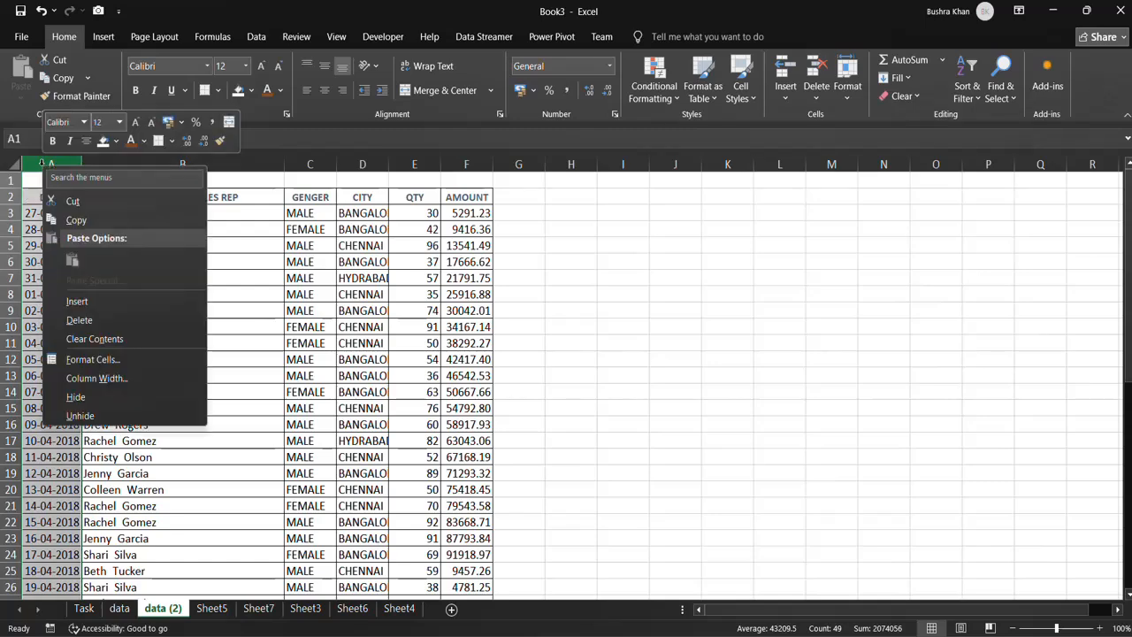
{"action": "left_click", "coordinate": [96, 302]}
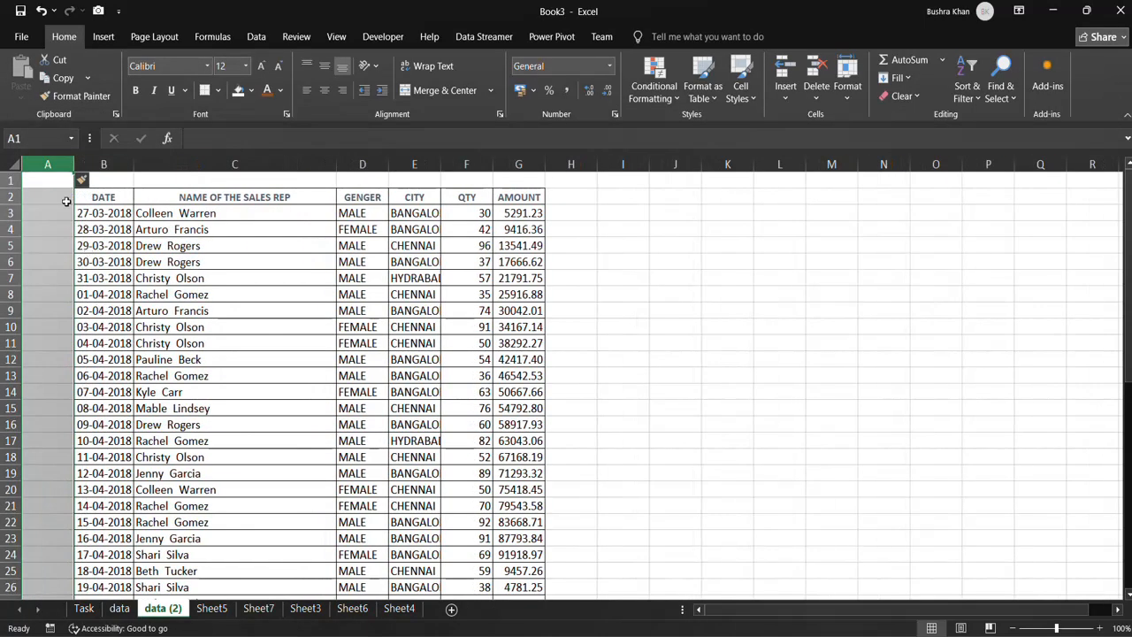
{"action": "left_click", "coordinate": [118, 608]}
{"action": "left_click", "coordinate": [164, 608]}
{"action": "left_click", "coordinate": [84, 608]}
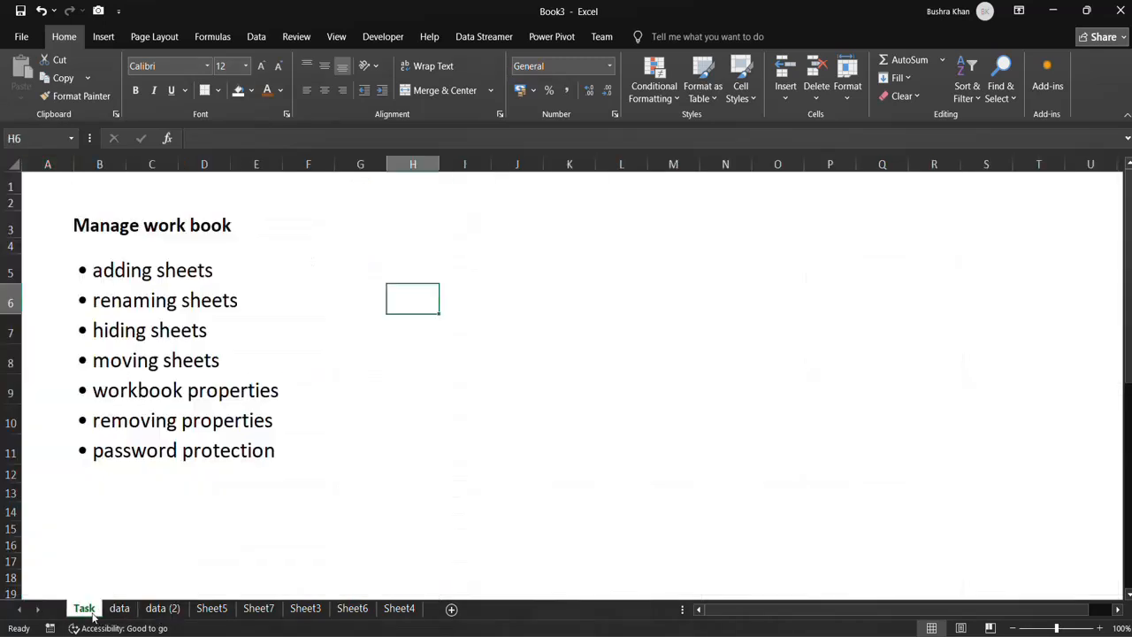
Copy the year 2018 from the first date, cell B3, of the data (2) sheet.
{"action": "left_click", "coordinate": [159, 609]}
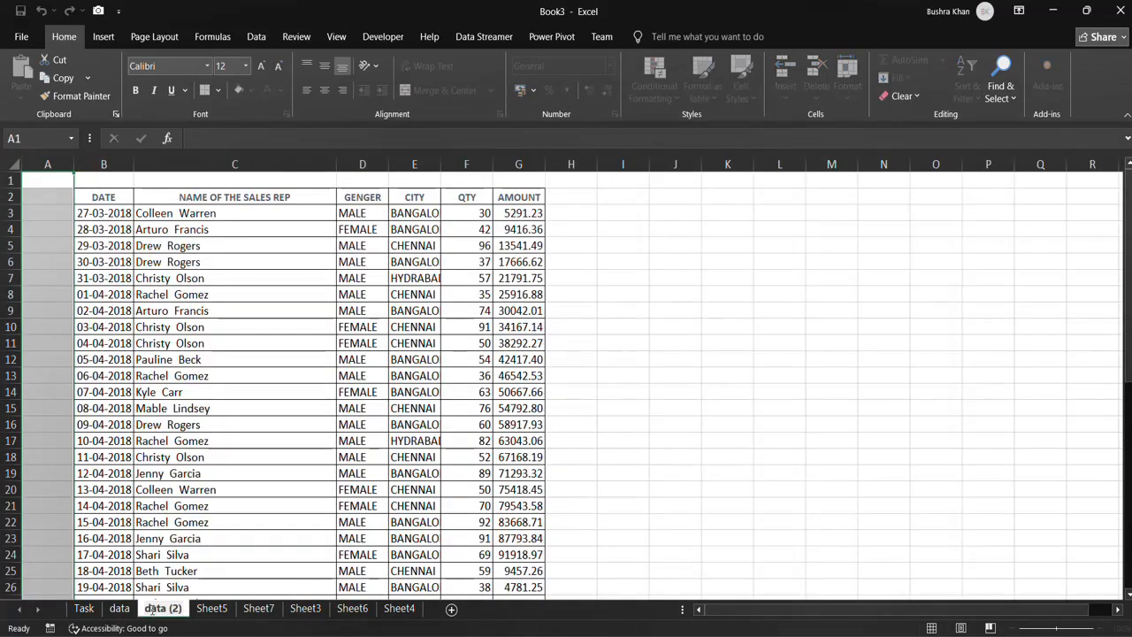
{"action": "double_click", "coordinate": [122, 213]}
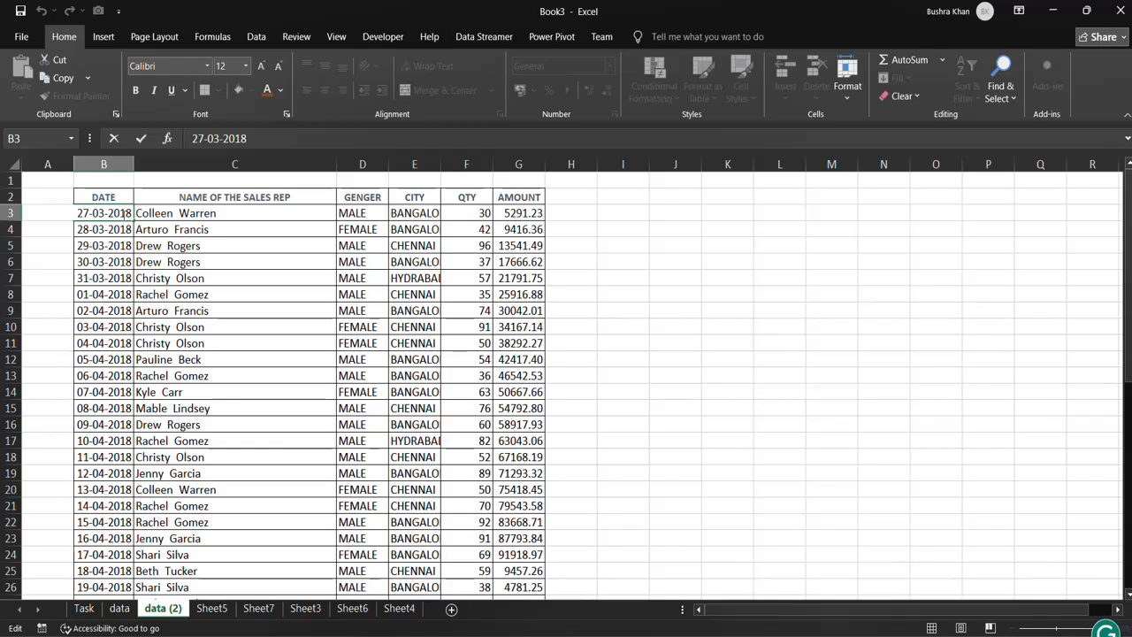
{"action": "left_click_drag", "start_coordinate": [108, 213], "coordinate": [133, 213]}
{"action": "key", "text": "ctrl+c"}
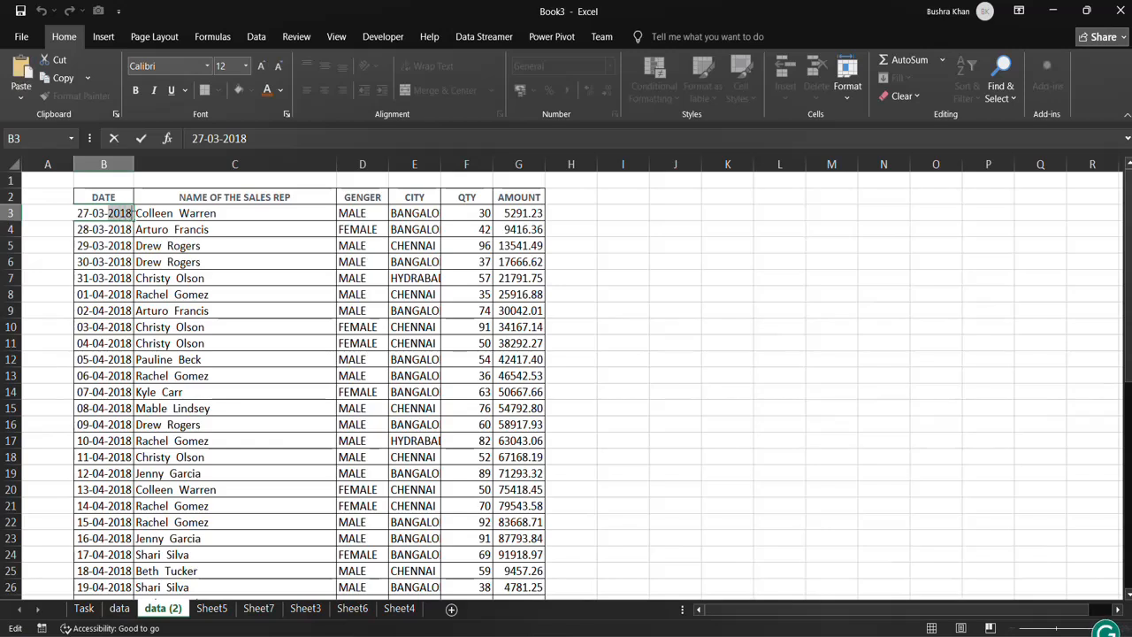
{"action": "left_click", "coordinate": [158, 392]}
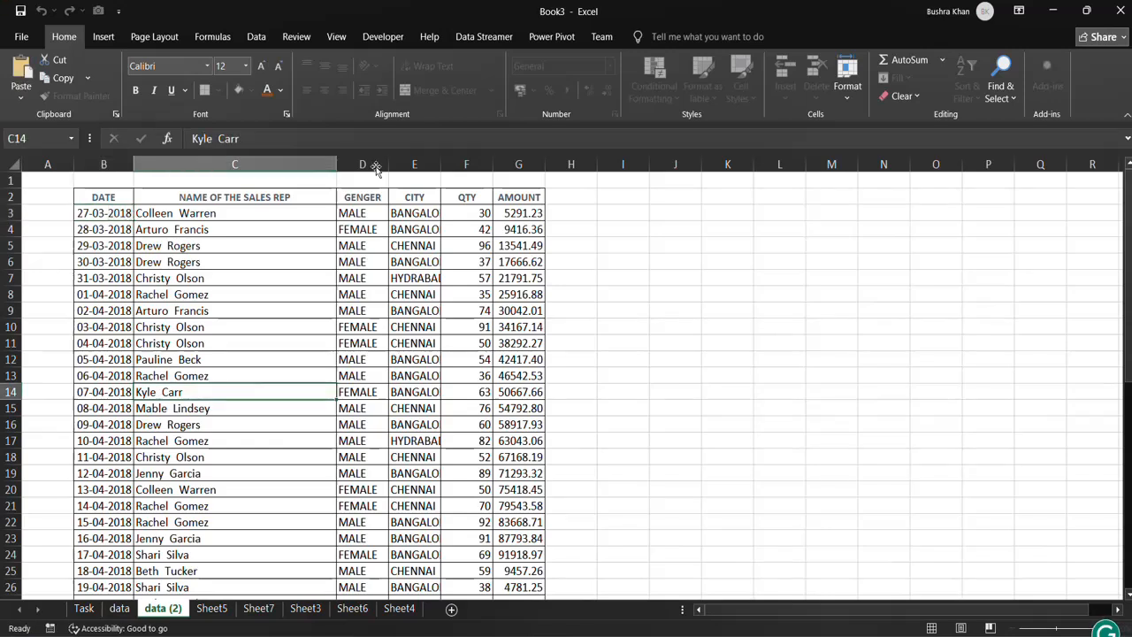
Rename the data (2) sheet as "sales data 2018".
{"action": "double_click", "coordinate": [164, 611]}
{"action": "key", "text": "Home"}
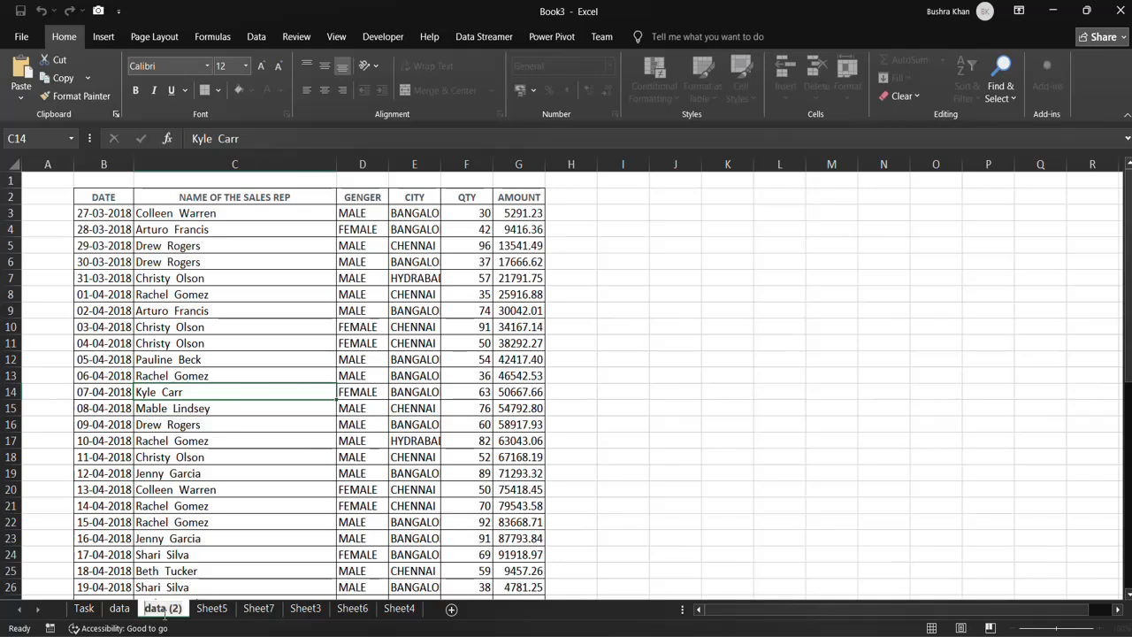
{"action": "type", "text": "salae"}
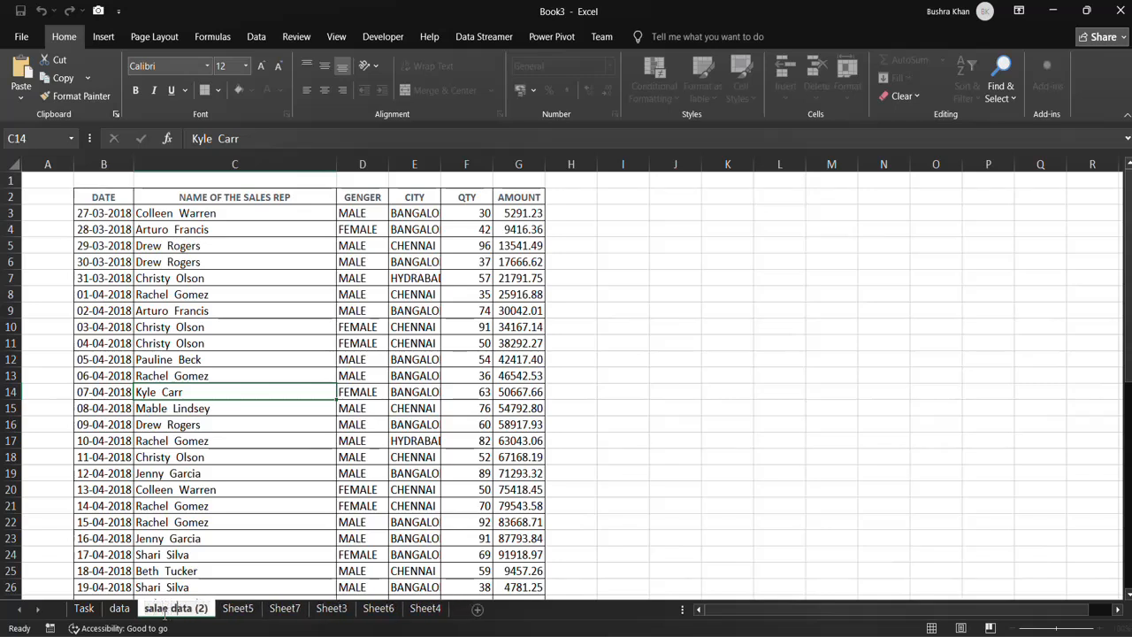
{"action": "key", "text": "Delete"}
{"action": "key", "text": "Delete"}
{"action": "key", "text": "Delete"}
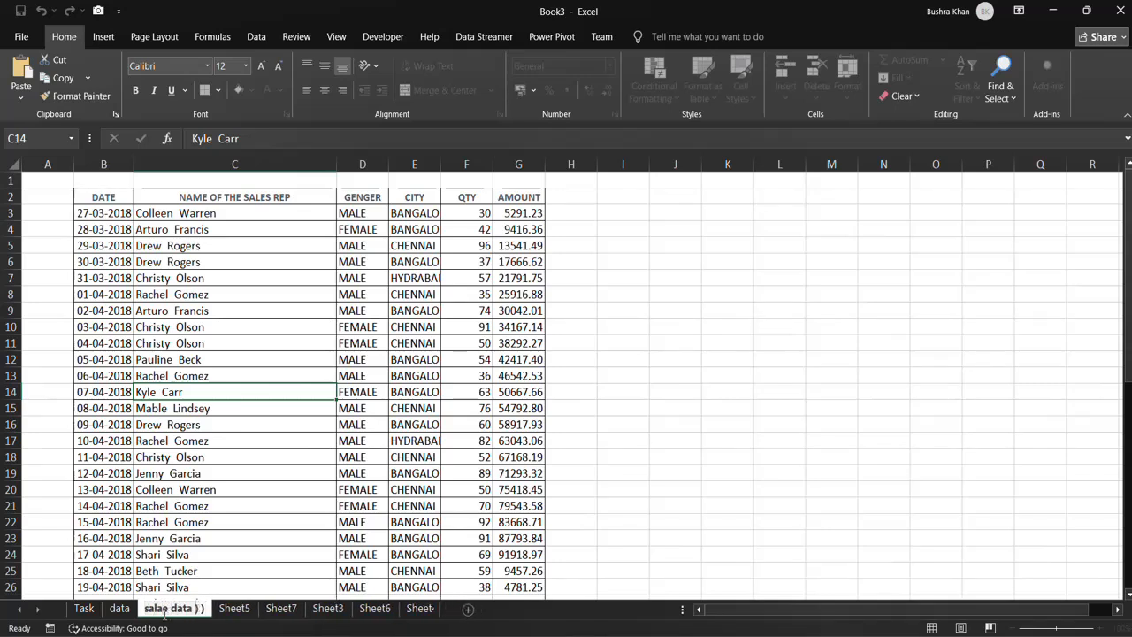
{"action": "type", "text": "2018"}
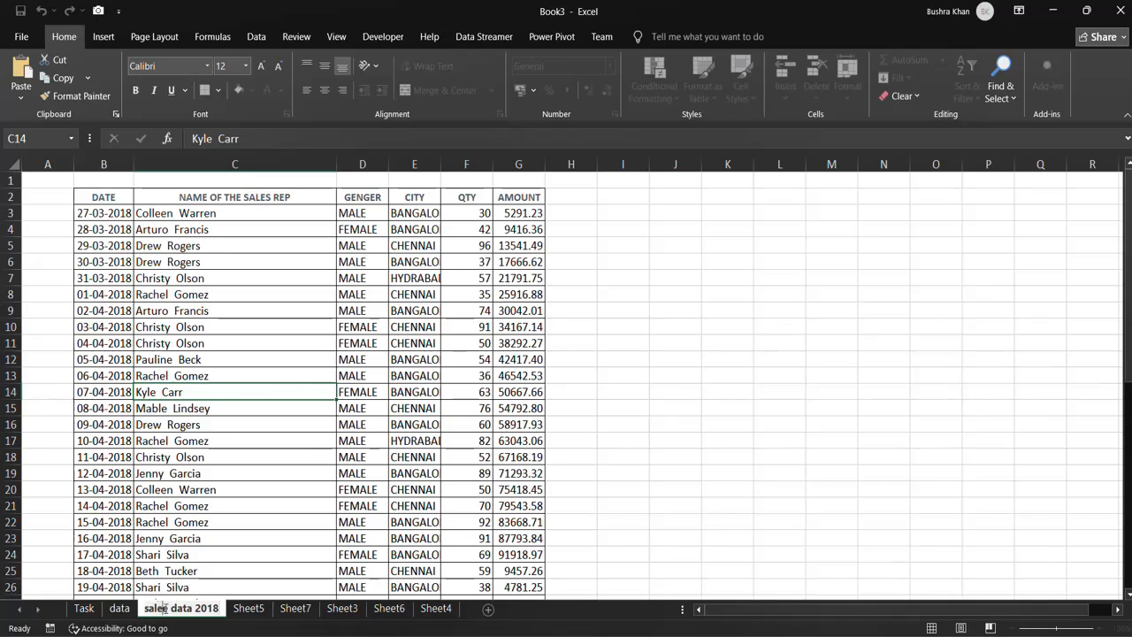
{"action": "key", "text": "BackSpace"}
{"action": "type", "text": "s"}
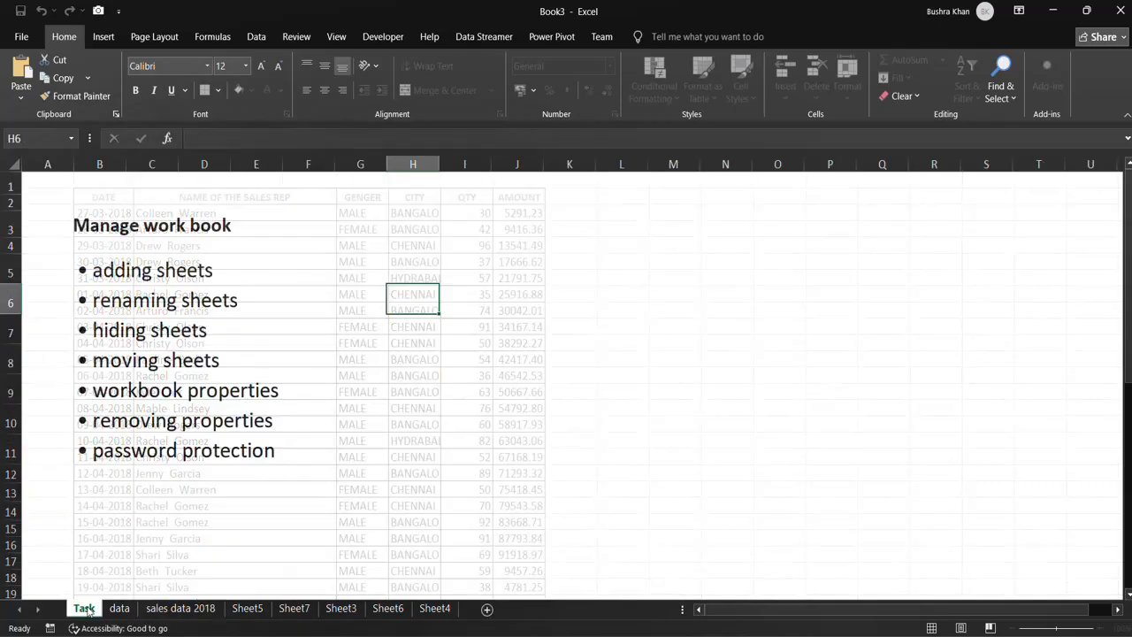
Rename Sheet7 as "pivot".
{"action": "double_click", "coordinate": [295, 609]}
{"action": "type", "text": "plvot"}
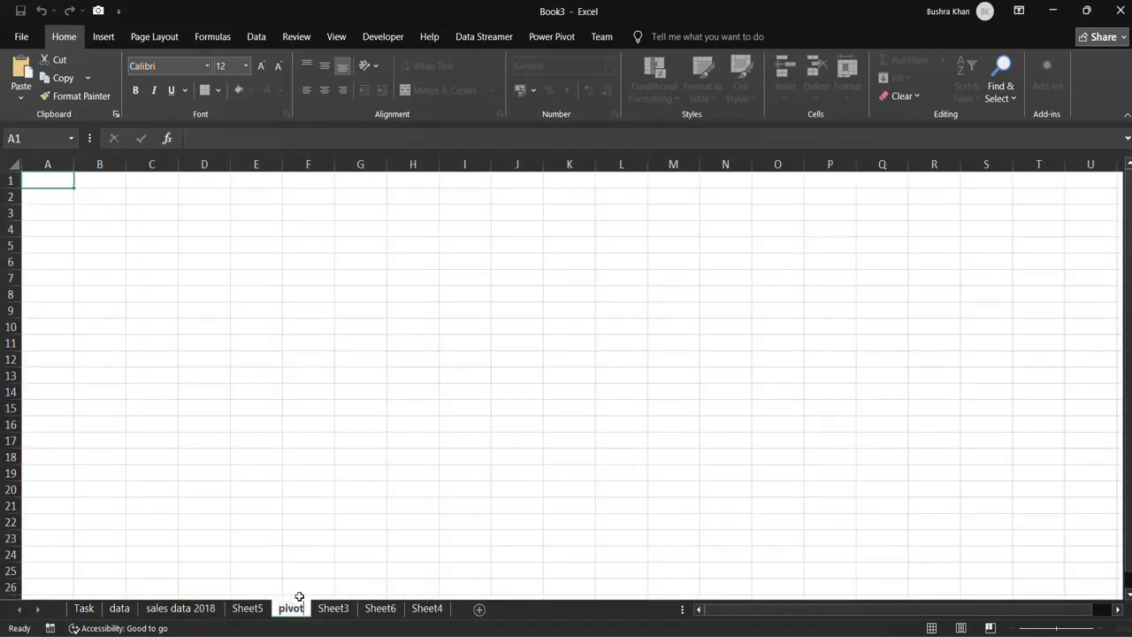
{"action": "key", "text": "Return"}
Hide the data sheet.
{"action": "left_click", "coordinate": [86, 608]}
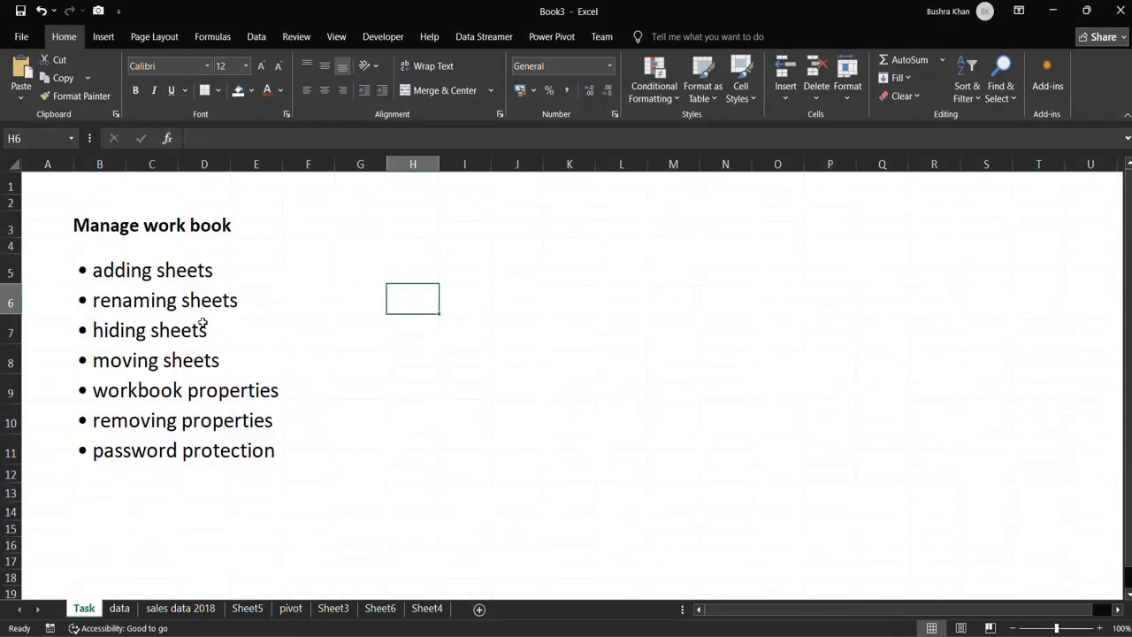
{"action": "left_click", "coordinate": [118, 608]}
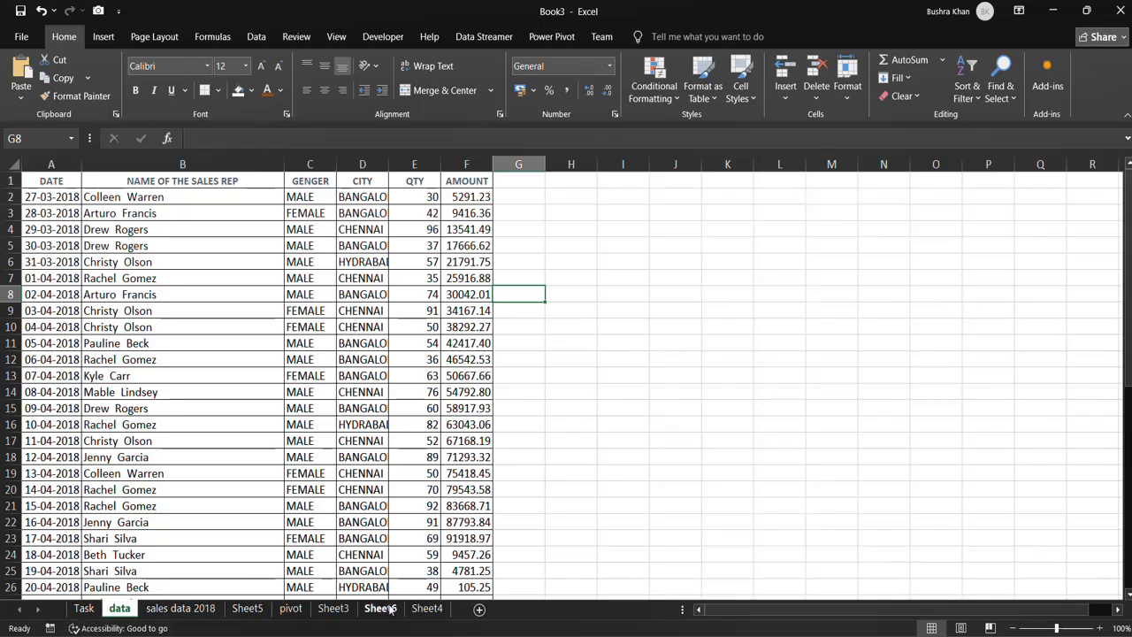
{"action": "right_click", "coordinate": [121, 611]}
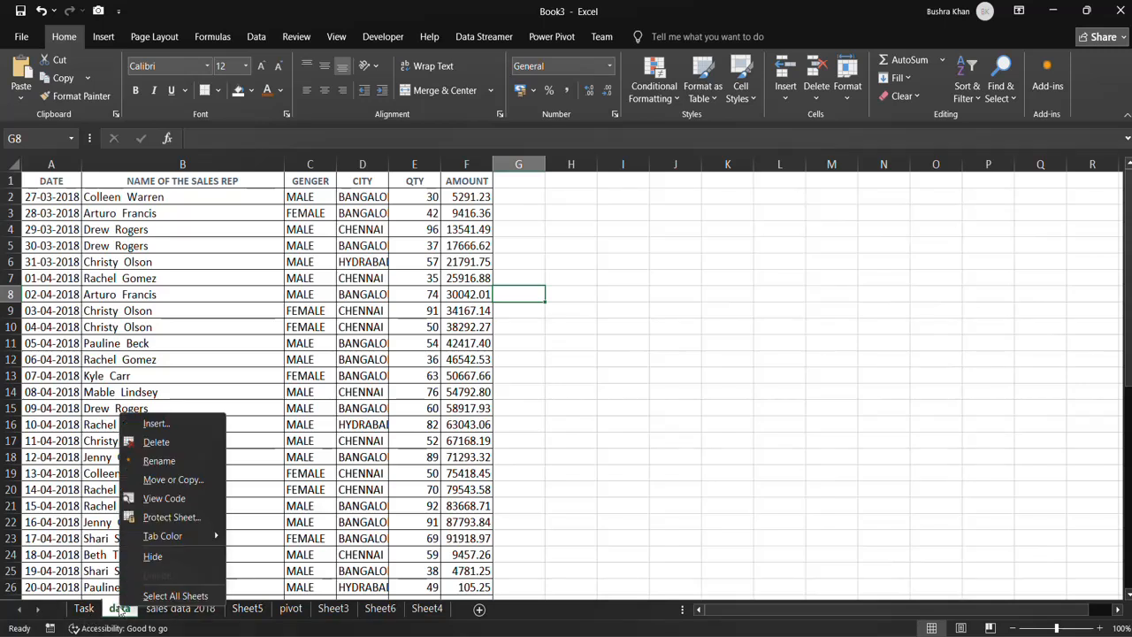
{"action": "left_click", "coordinate": [159, 557]}
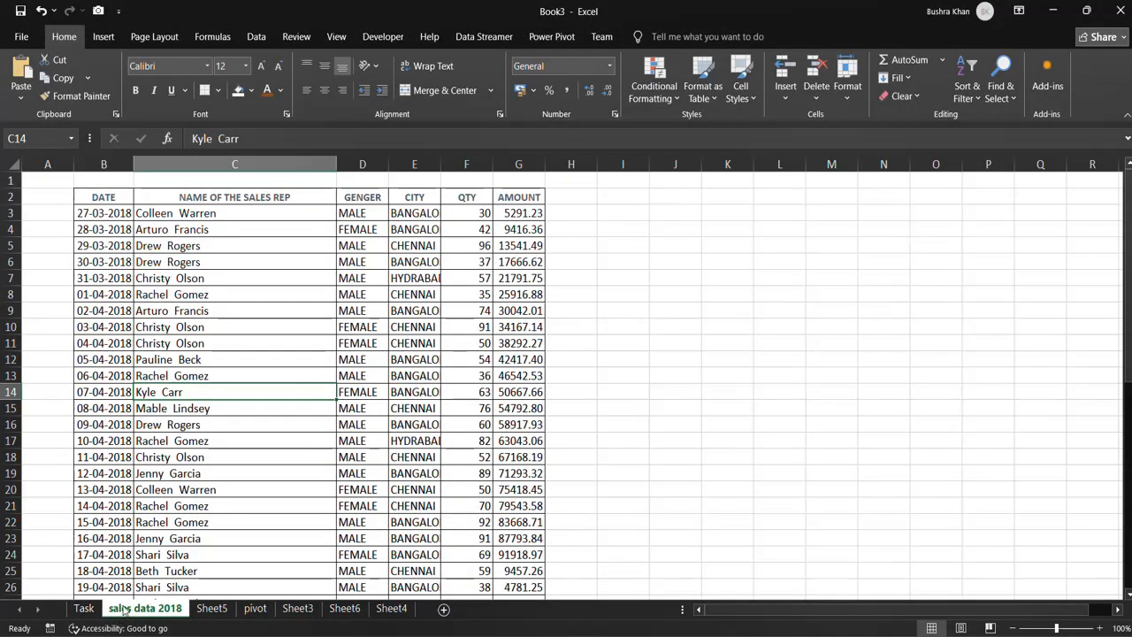
Check the list of hidden sheets that can be unhidden and close it without restoring any.
{"action": "right_click", "coordinate": [125, 610]}
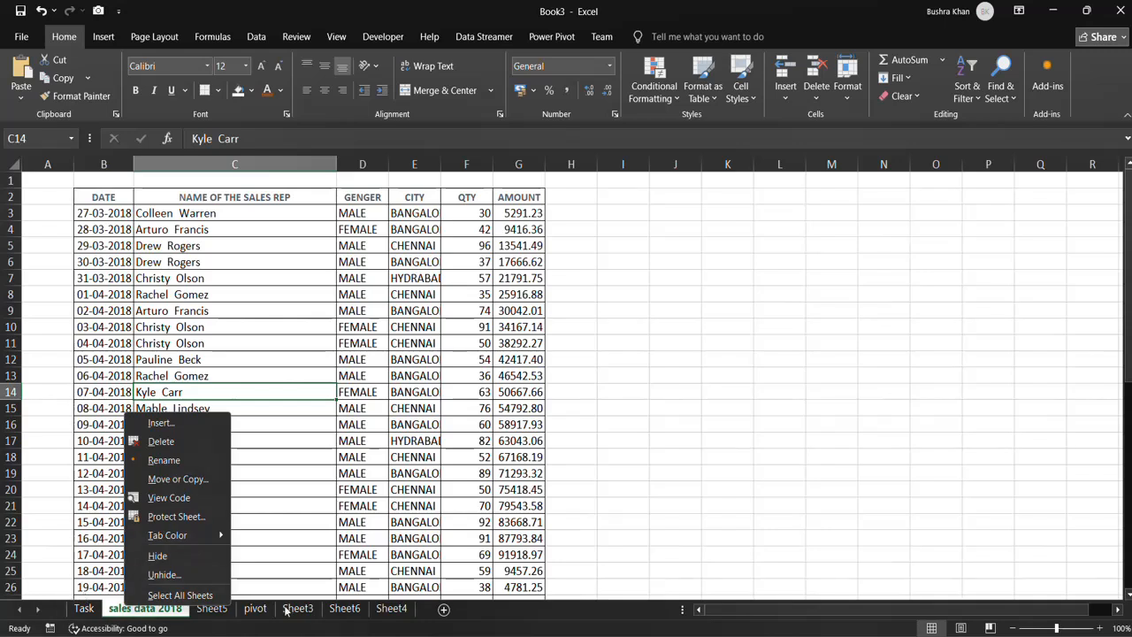
{"action": "left_click", "coordinate": [161, 574]}
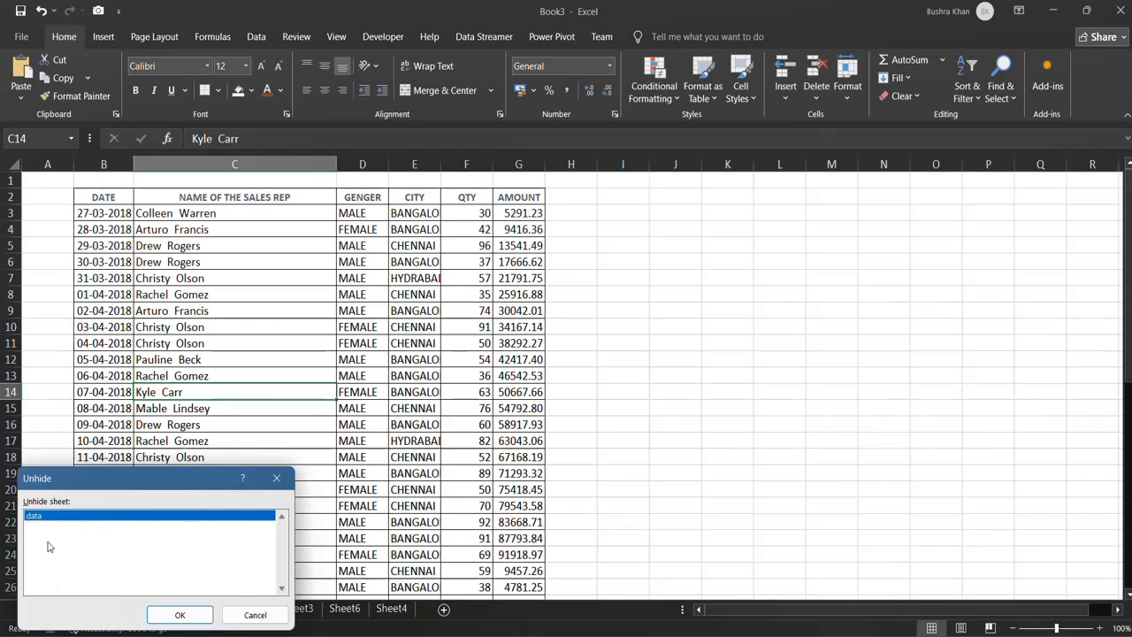
{"action": "left_click", "coordinate": [267, 612]}
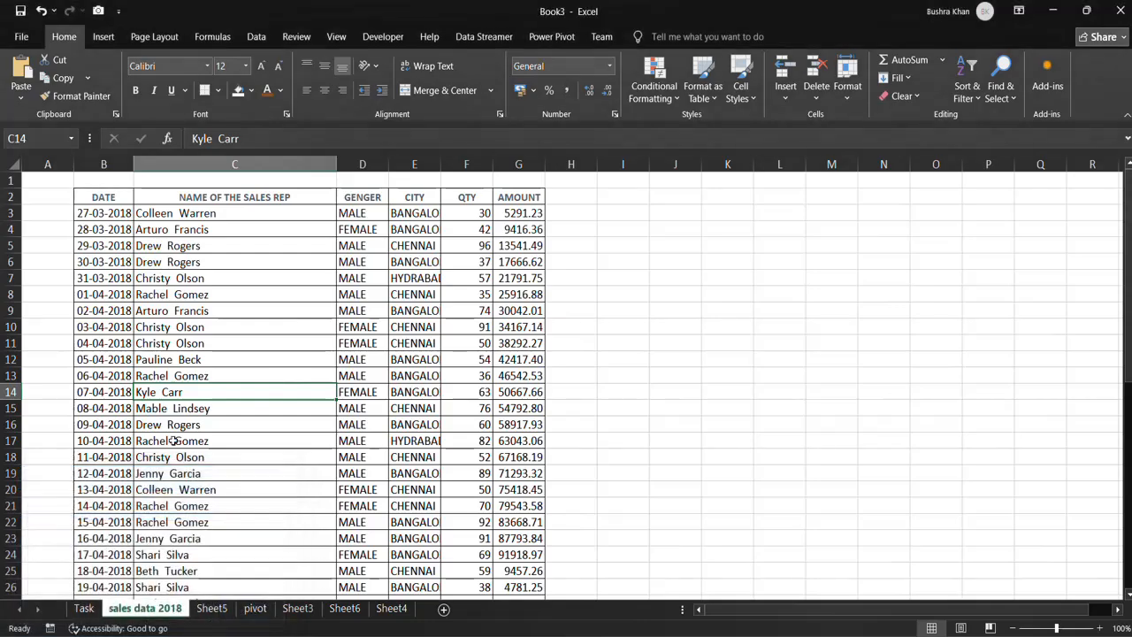
Place a copy of the Task sheet before Sheet3 and compare it with the original.
{"action": "left_click", "coordinate": [84, 609]}
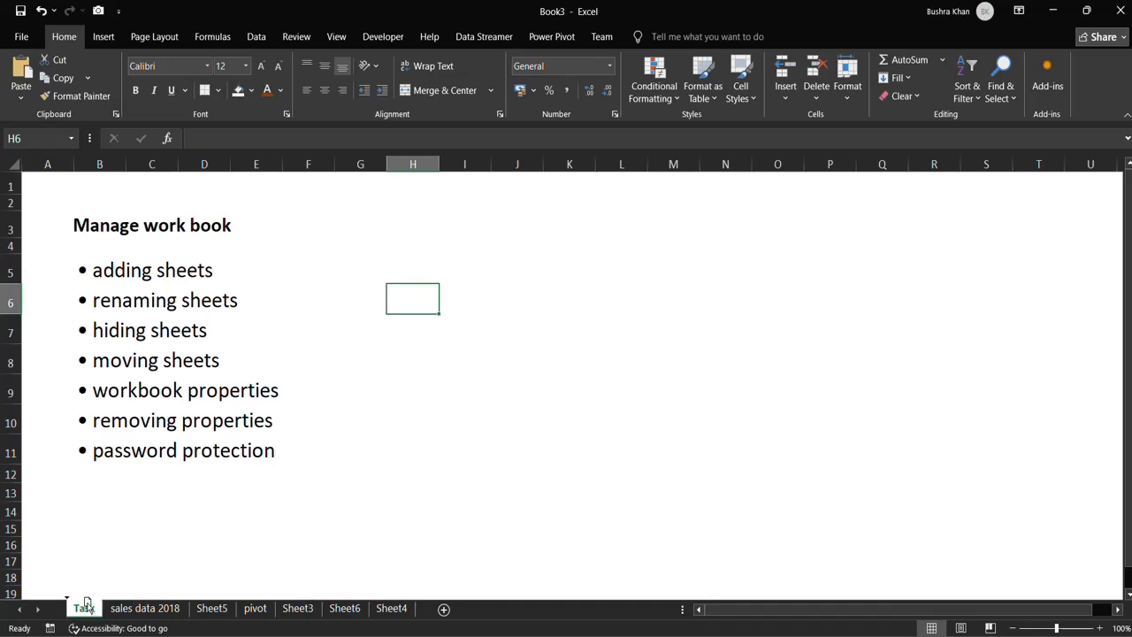
{"action": "left_click_drag", "start_coordinate": [86, 605], "coordinate": [69, 589]}
{"action": "right_click", "coordinate": [85, 610]}
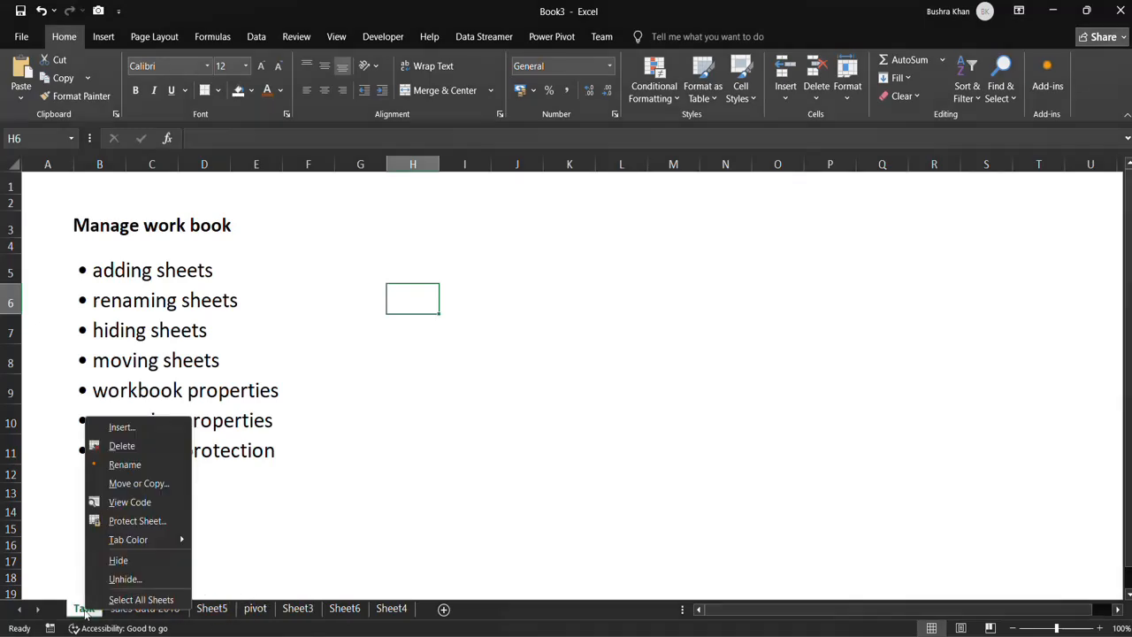
{"action": "left_click", "coordinate": [137, 484]}
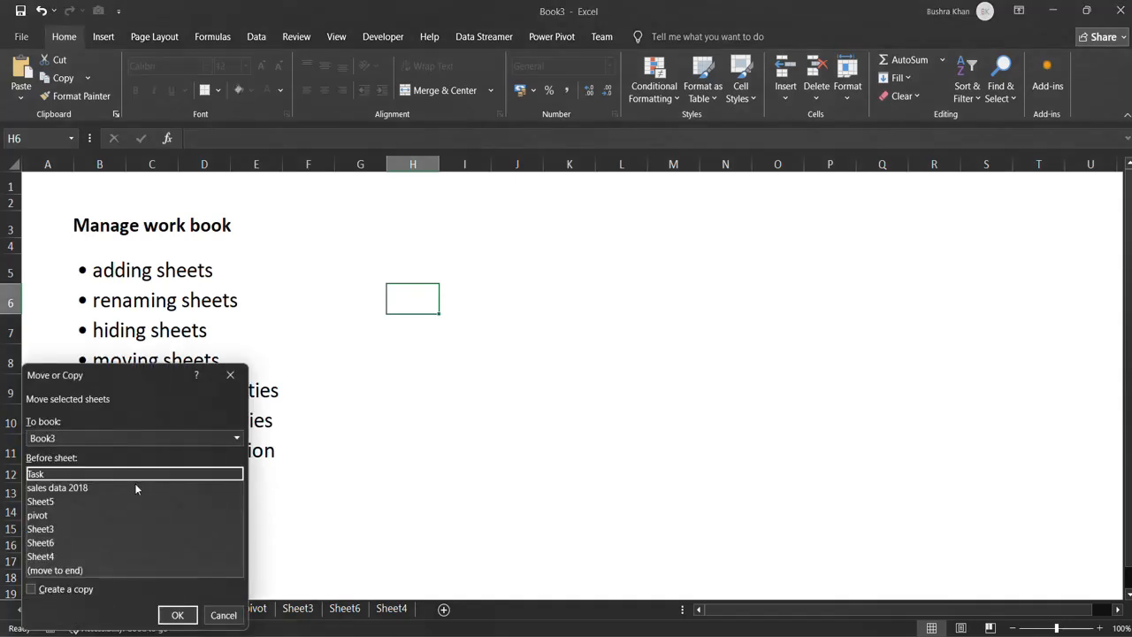
{"action": "left_click", "coordinate": [49, 531]}
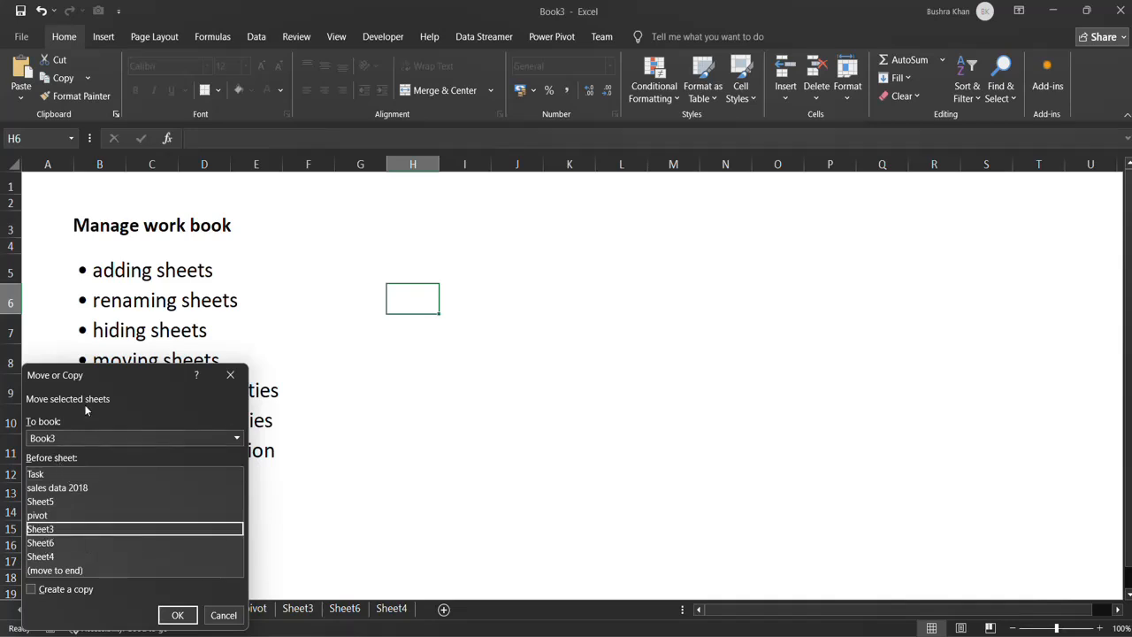
{"action": "left_click_drag", "start_coordinate": [117, 374], "coordinate": [372, 256]}
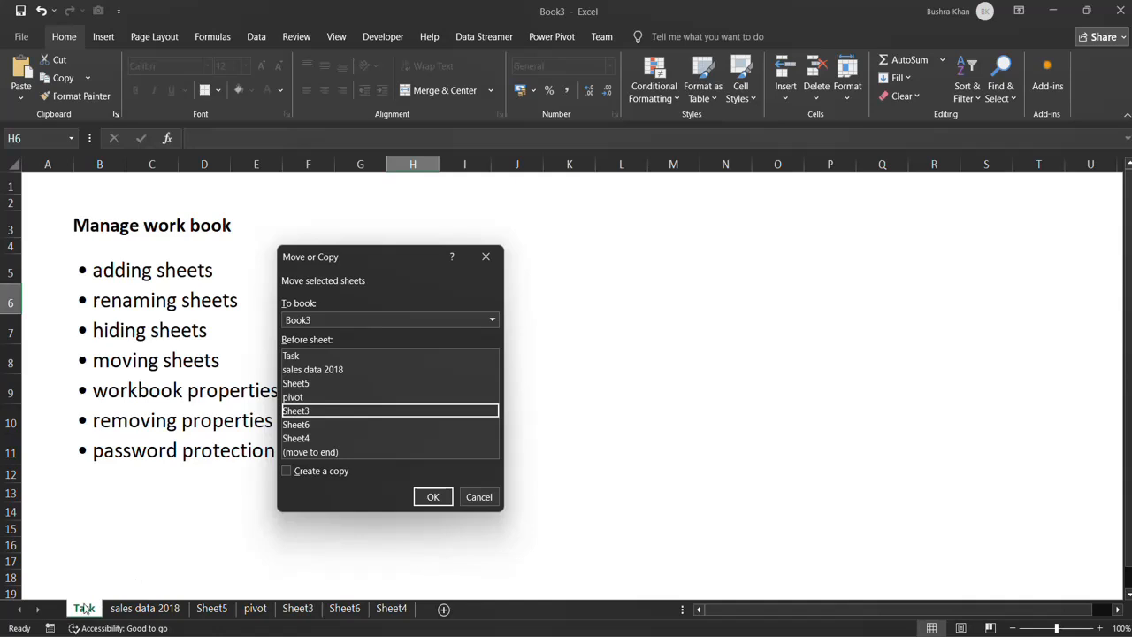
{"action": "left_click", "coordinate": [287, 471]}
{"action": "left_click", "coordinate": [293, 412]}
{"action": "left_click", "coordinate": [432, 497]}
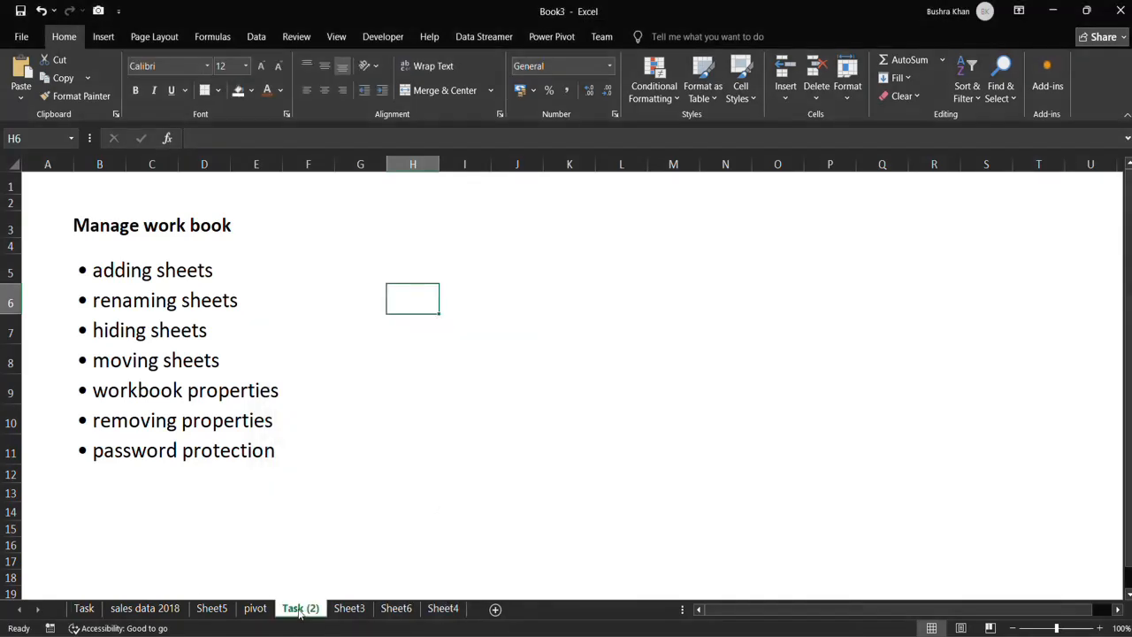
{"action": "left_click", "coordinate": [83, 610]}
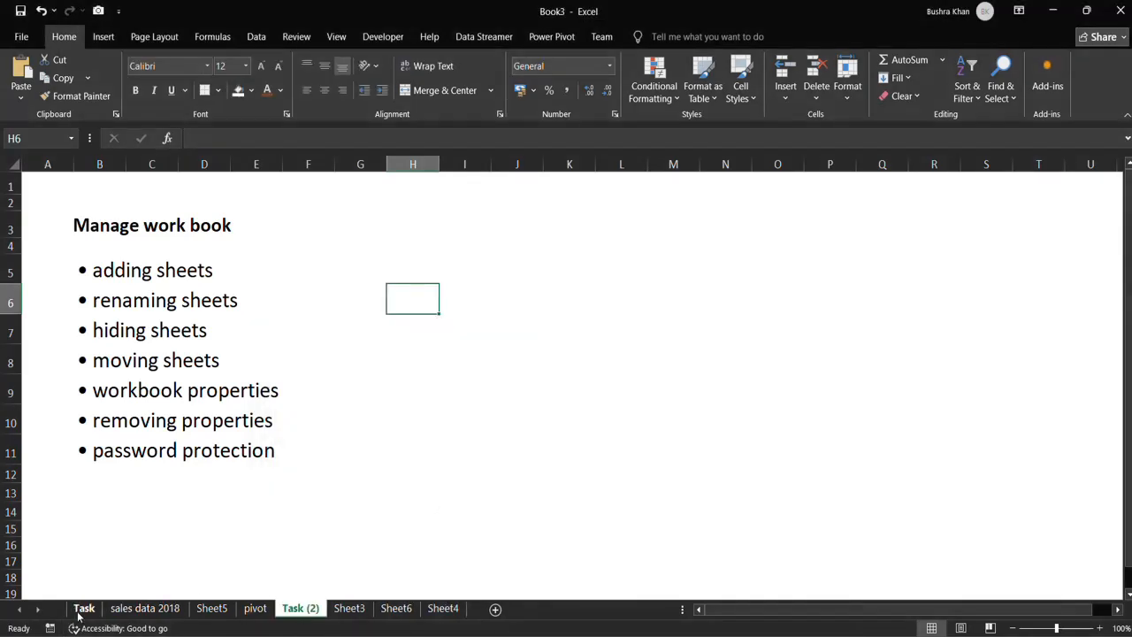
{"action": "left_click", "coordinate": [297, 612]}
Move the Task (2) sheet before sales data 2018 without creating a copy.
{"action": "right_click", "coordinate": [290, 612]}
{"action": "left_click", "coordinate": [292, 612]}
{"action": "right_click", "coordinate": [303, 612]}
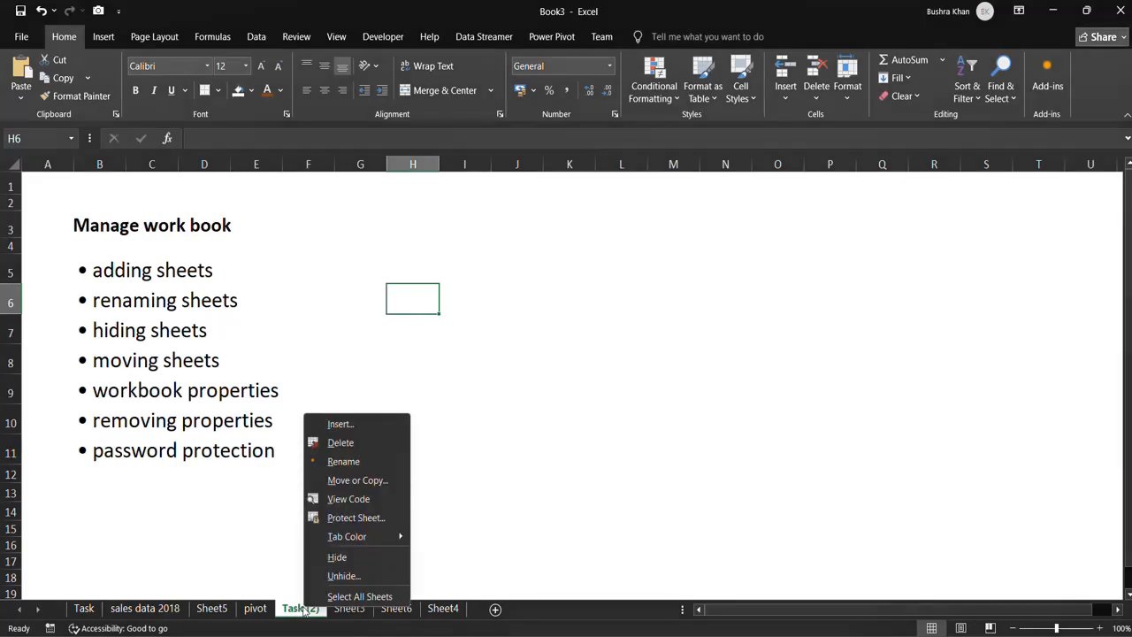
{"action": "left_click", "coordinate": [358, 480]}
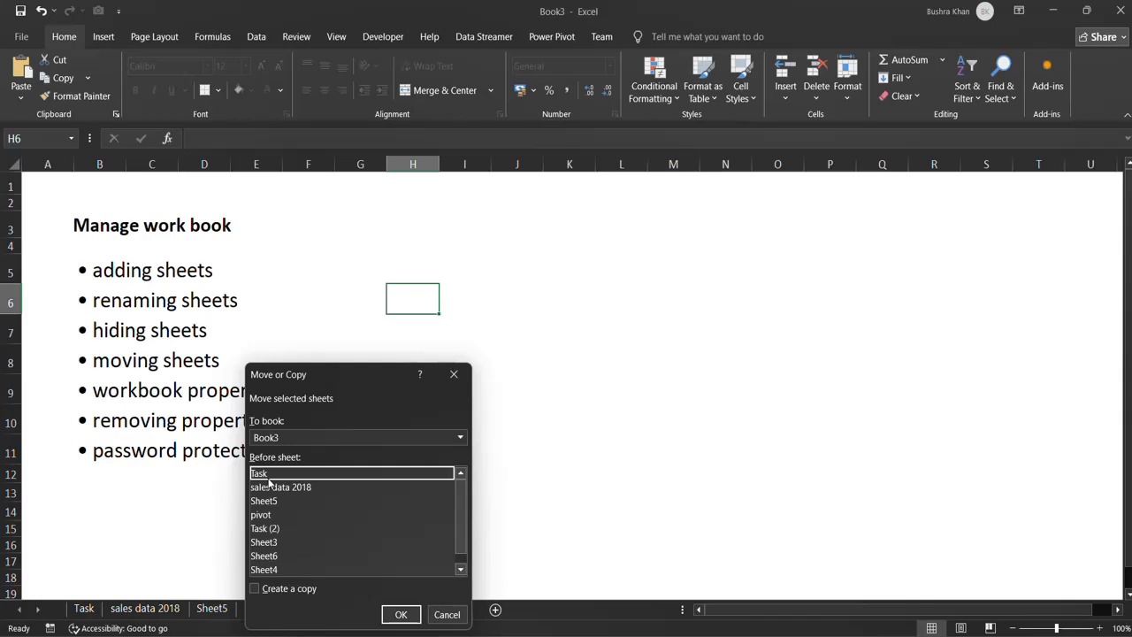
{"action": "left_click", "coordinate": [268, 487]}
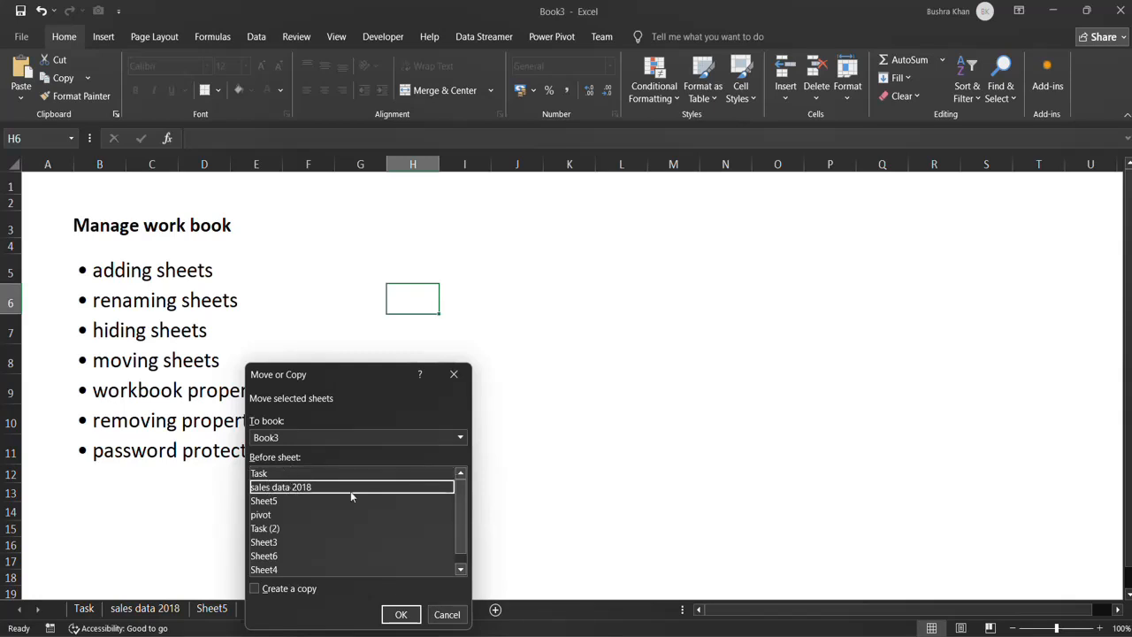
{"action": "left_click", "coordinate": [399, 616]}
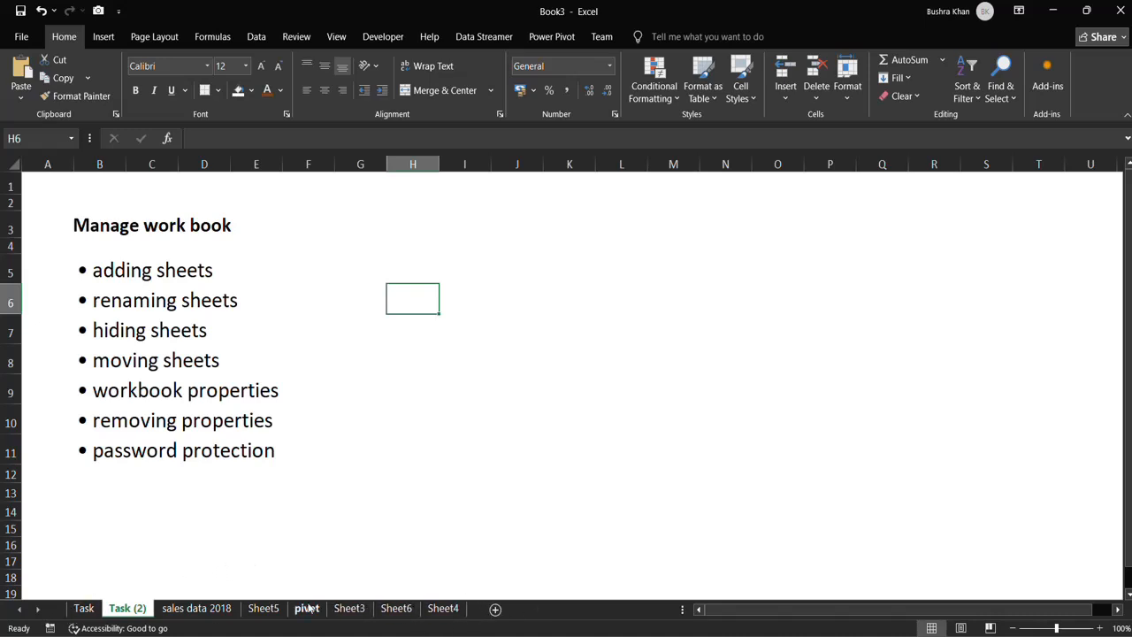
Add one blank sheet directly after Task (2) and four more after Sheet4.
{"action": "left_click", "coordinate": [496, 612]}
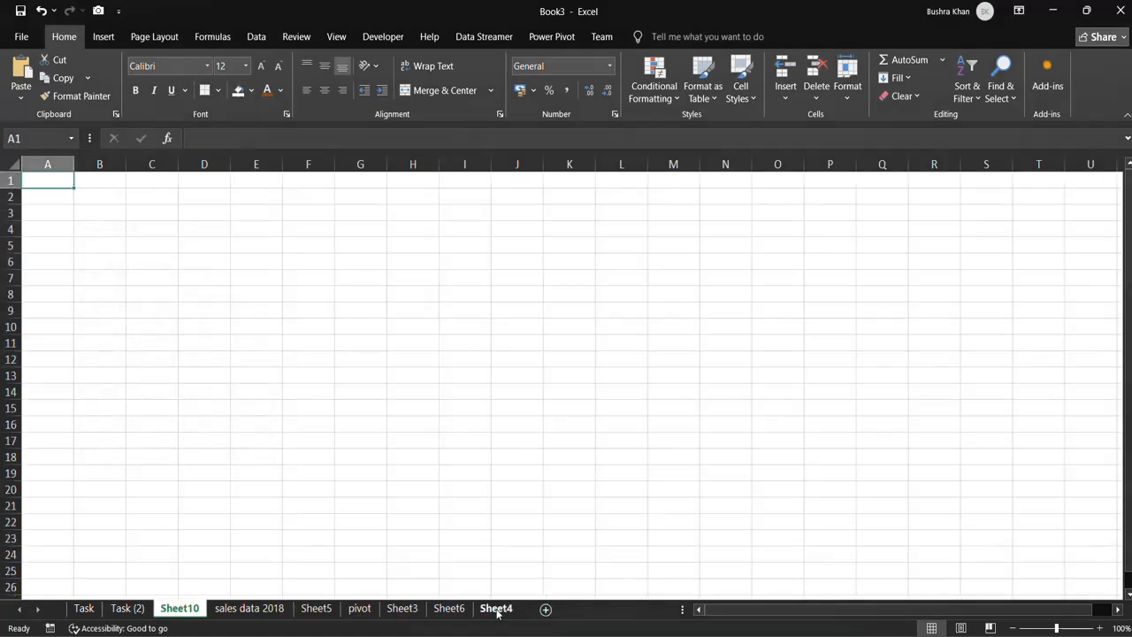
{"action": "left_click", "coordinate": [495, 608]}
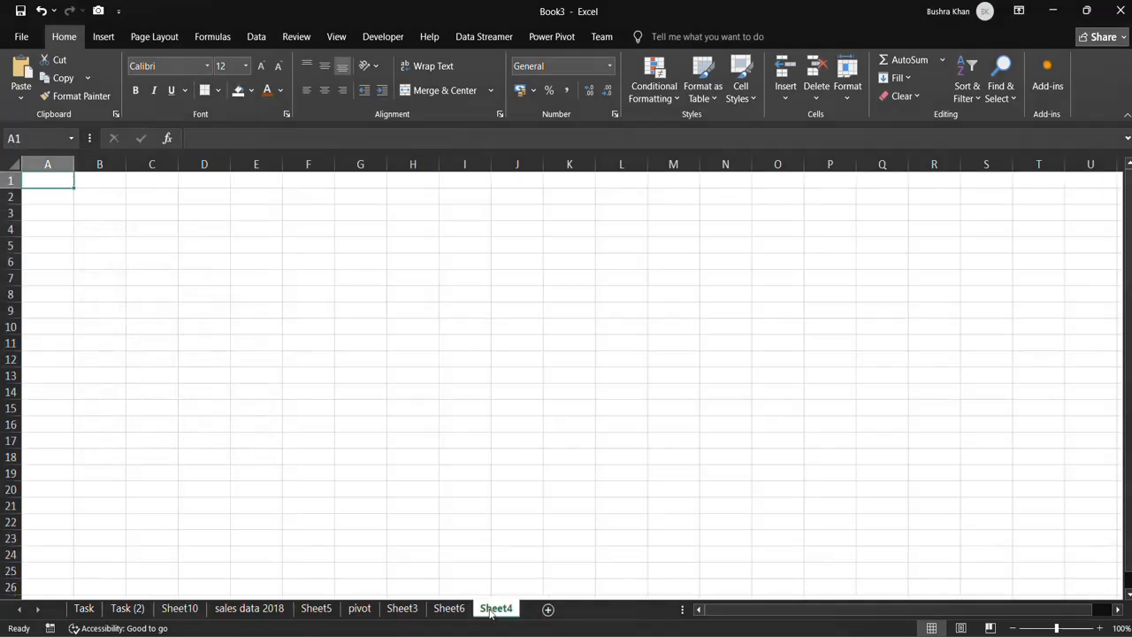
{"action": "left_click", "coordinate": [548, 609]}
{"action": "left_click", "coordinate": [600, 609]}
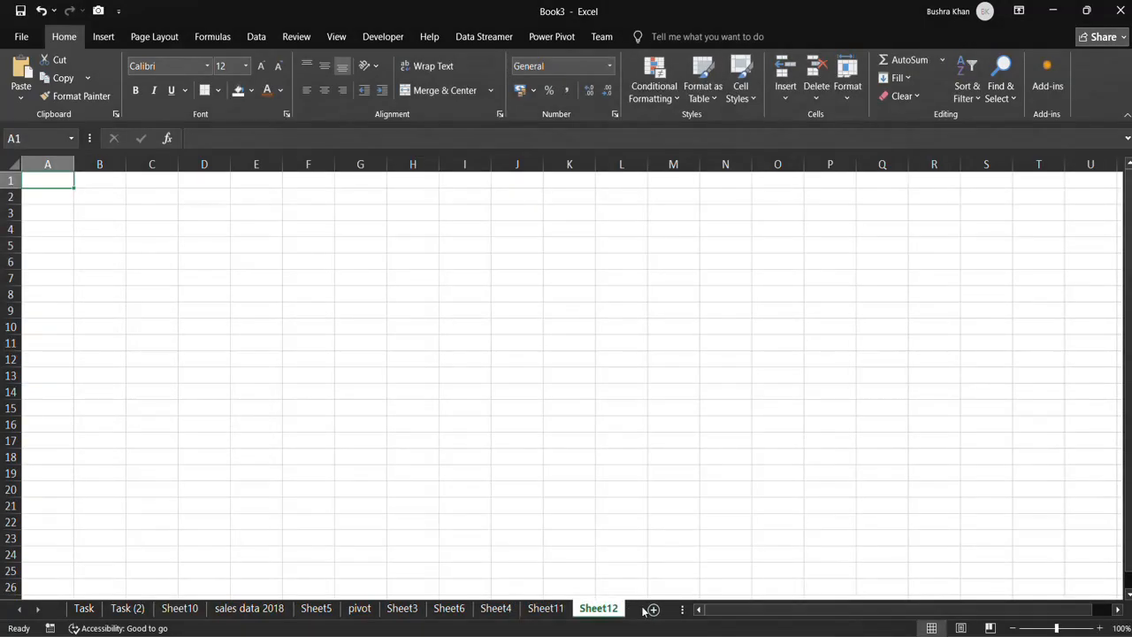
{"action": "left_click", "coordinate": [655, 609]}
{"action": "left_click", "coordinate": [664, 611]}
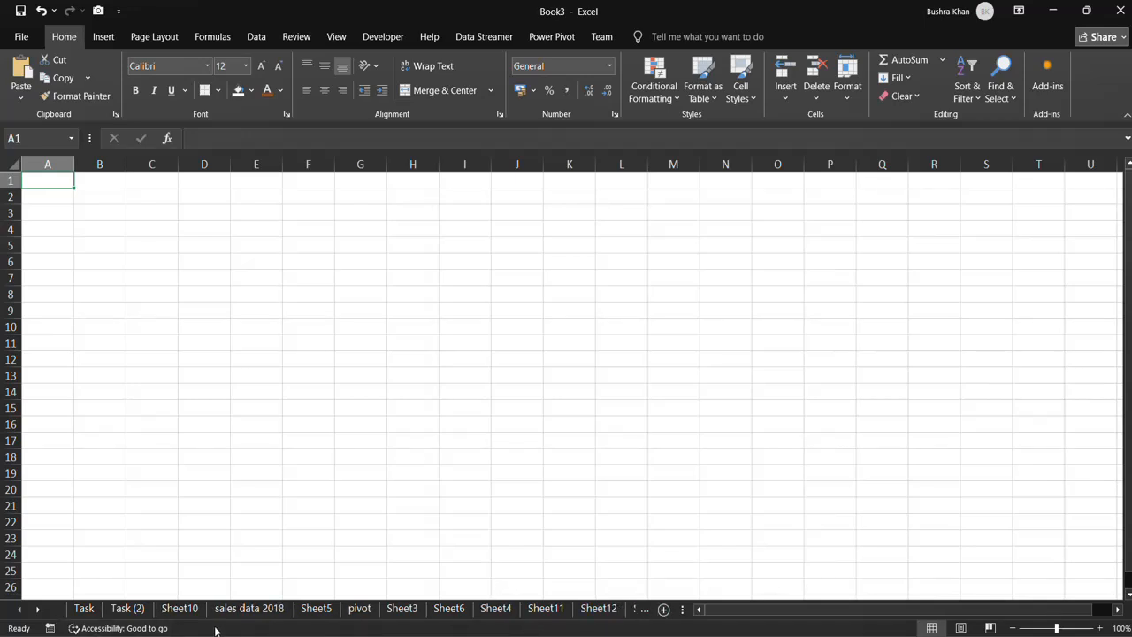
Use the Activate list of all sheets to jump to Sheet13 and return to the Task sheet.
{"action": "right_click", "coordinate": [25, 617]}
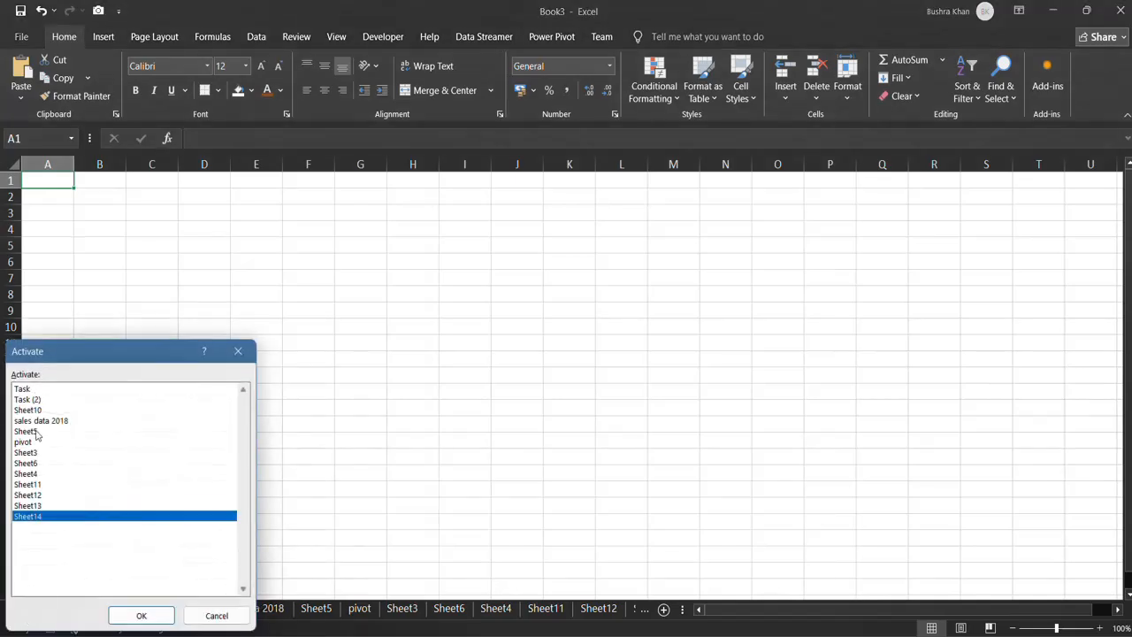
{"action": "left_click", "coordinate": [28, 505]}
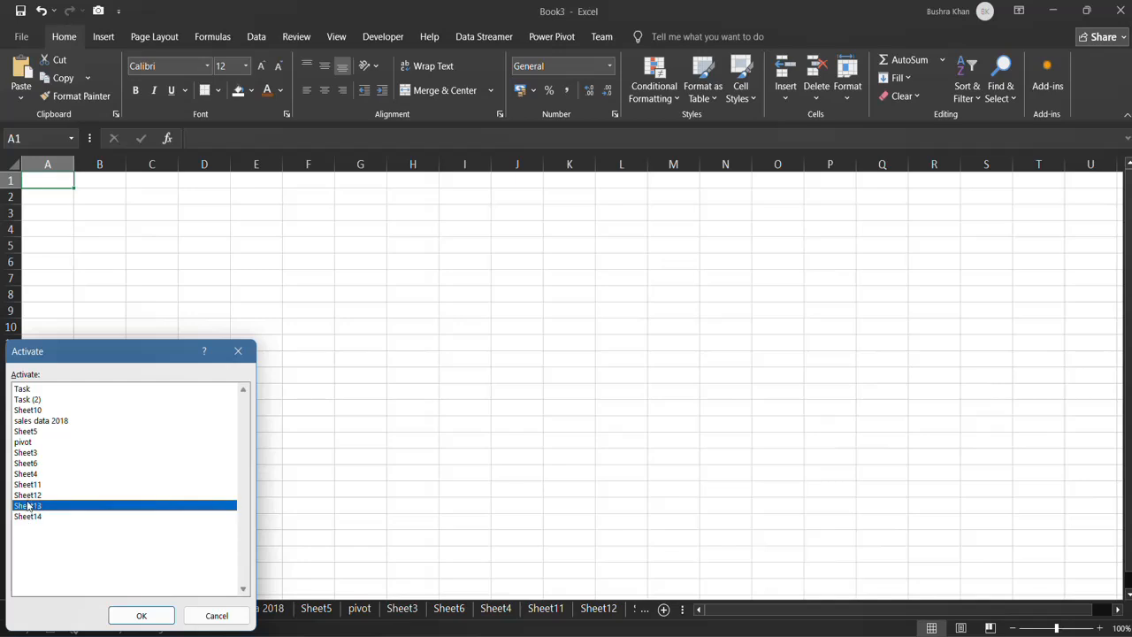
{"action": "left_click", "coordinate": [146, 614]}
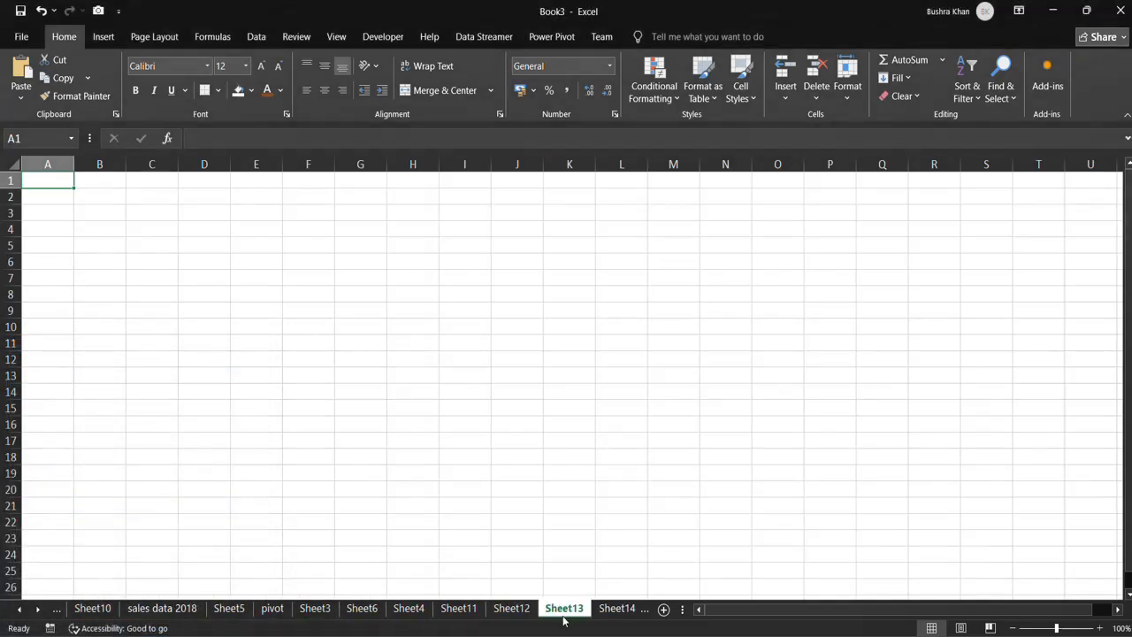
{"action": "right_click", "coordinate": [555, 615]}
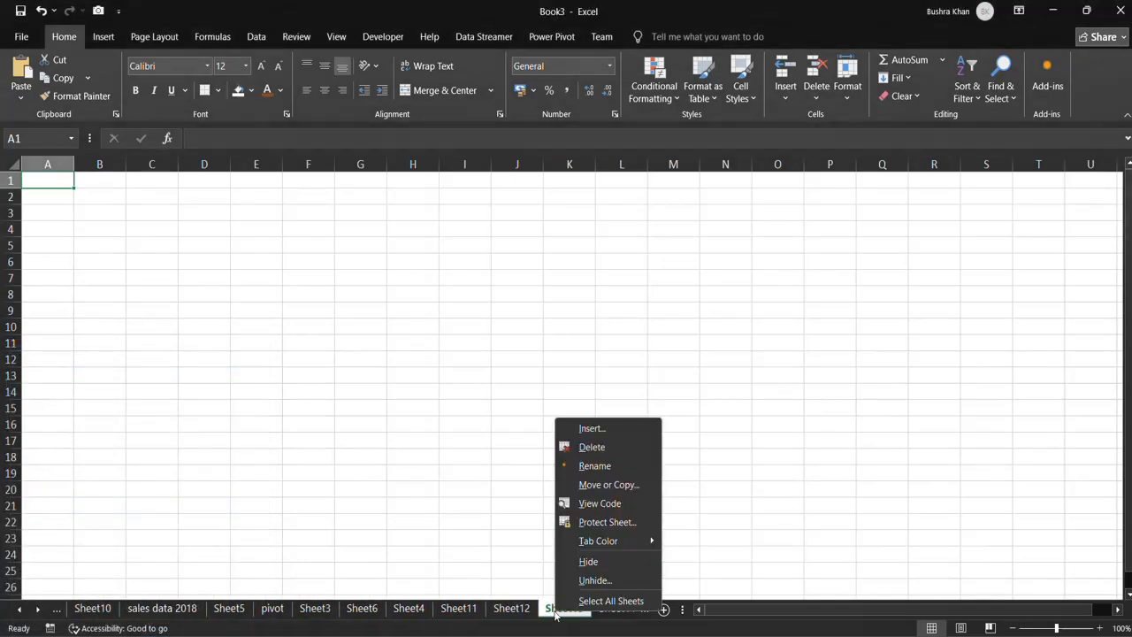
{"action": "right_click", "coordinate": [29, 608]}
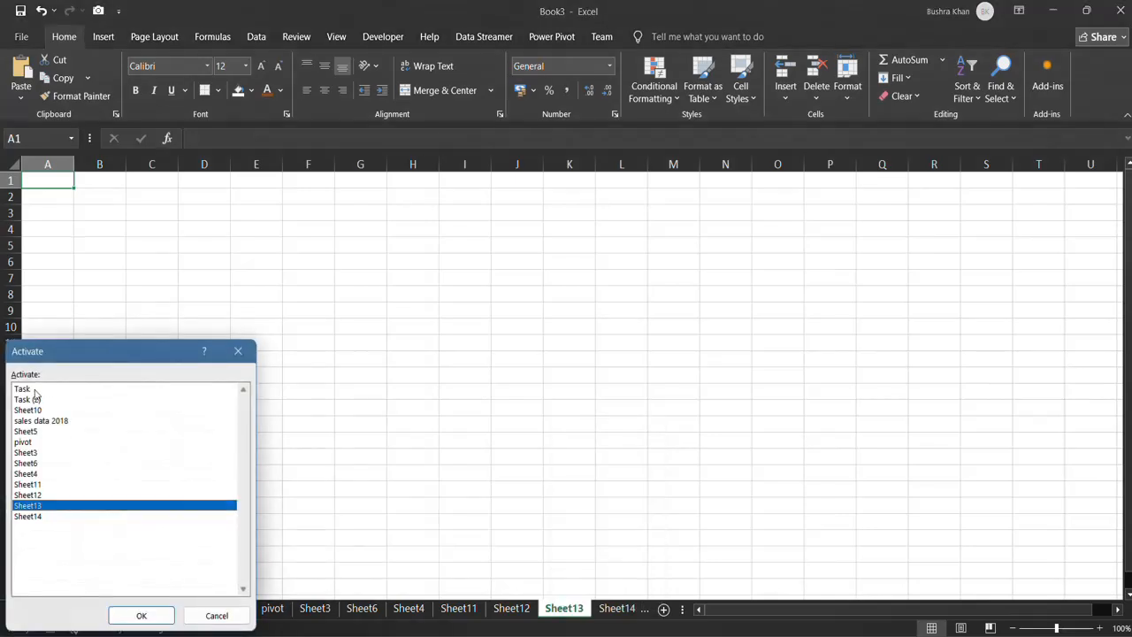
{"action": "left_click", "coordinate": [35, 392]}
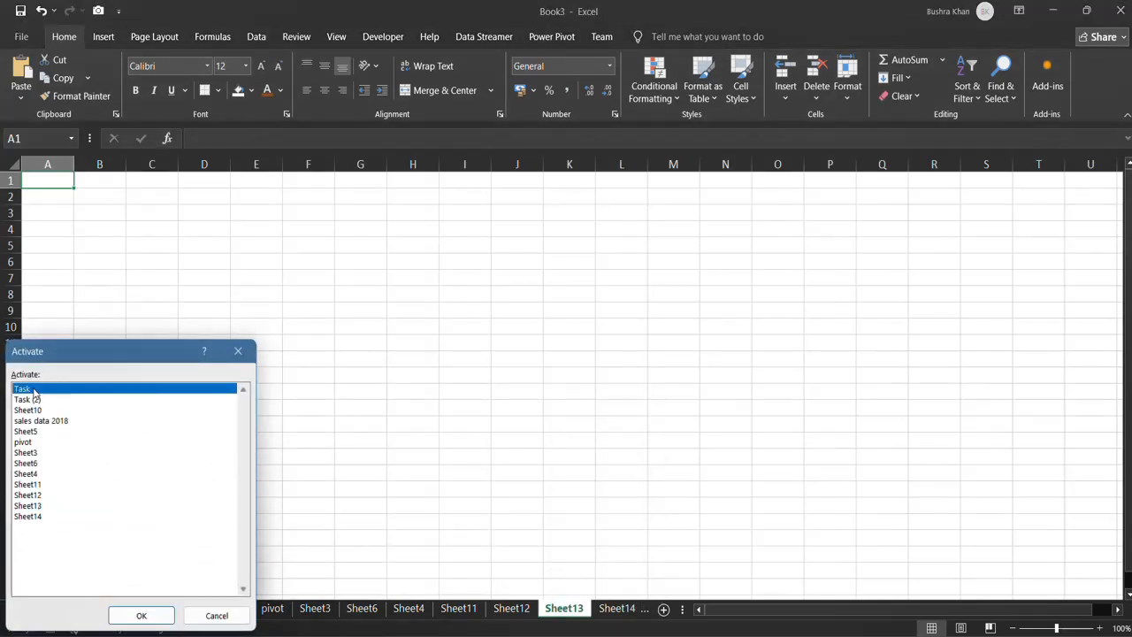
{"action": "left_click", "coordinate": [141, 617]}
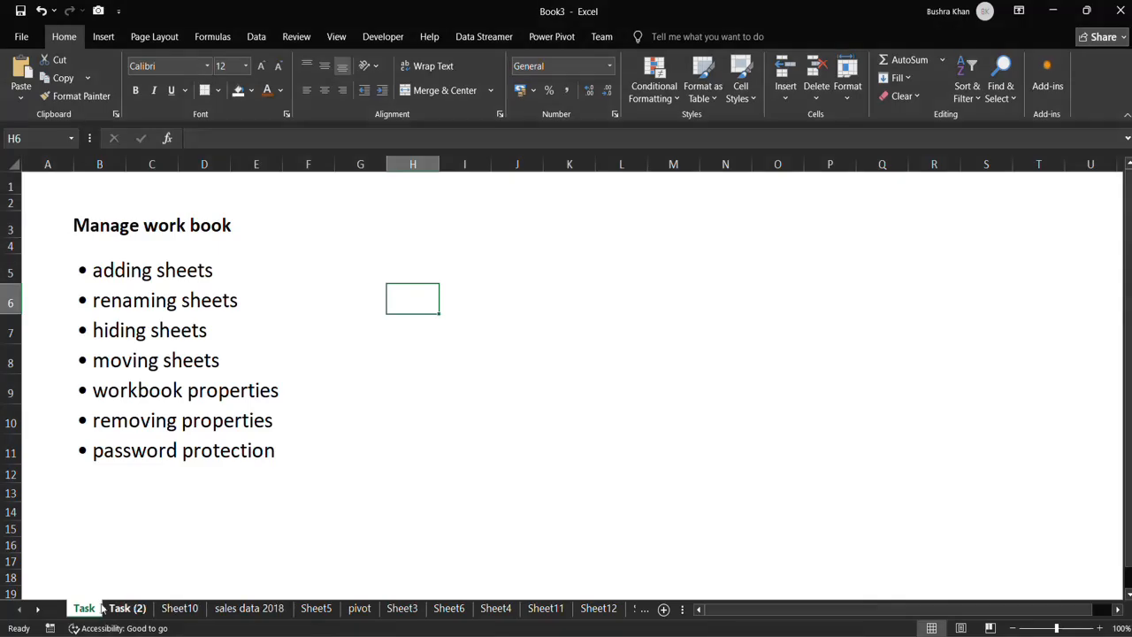
Color the sales data 2018 sheet's tab with the darkest blue theme color and view it from neighbouring sheets.
{"action": "left_click", "coordinate": [247, 609]}
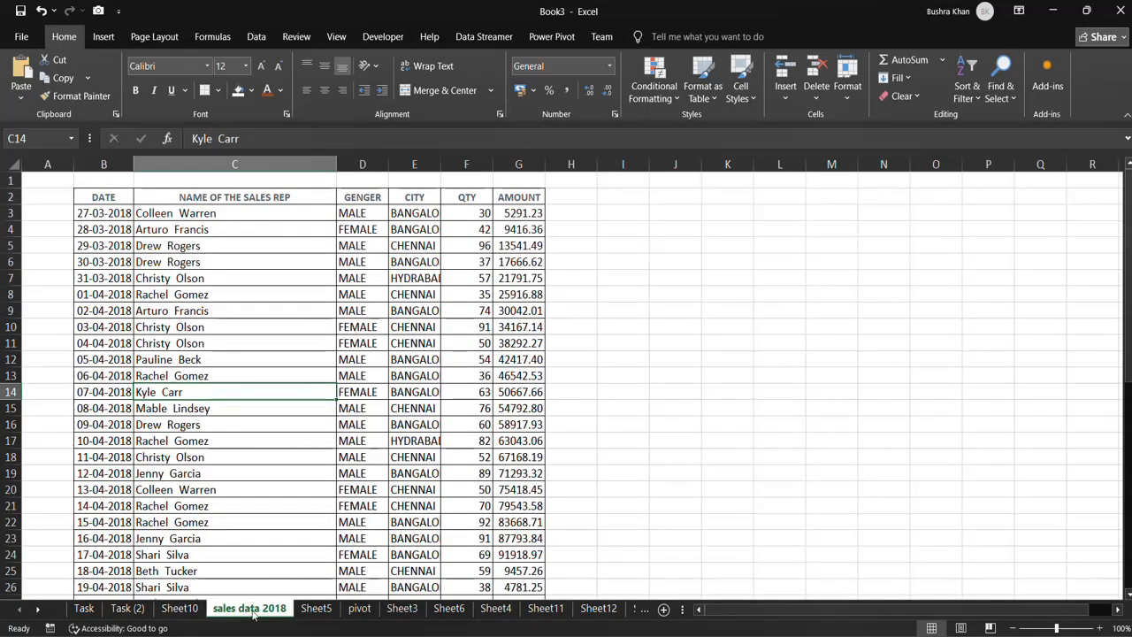
{"action": "right_click", "coordinate": [253, 615]}
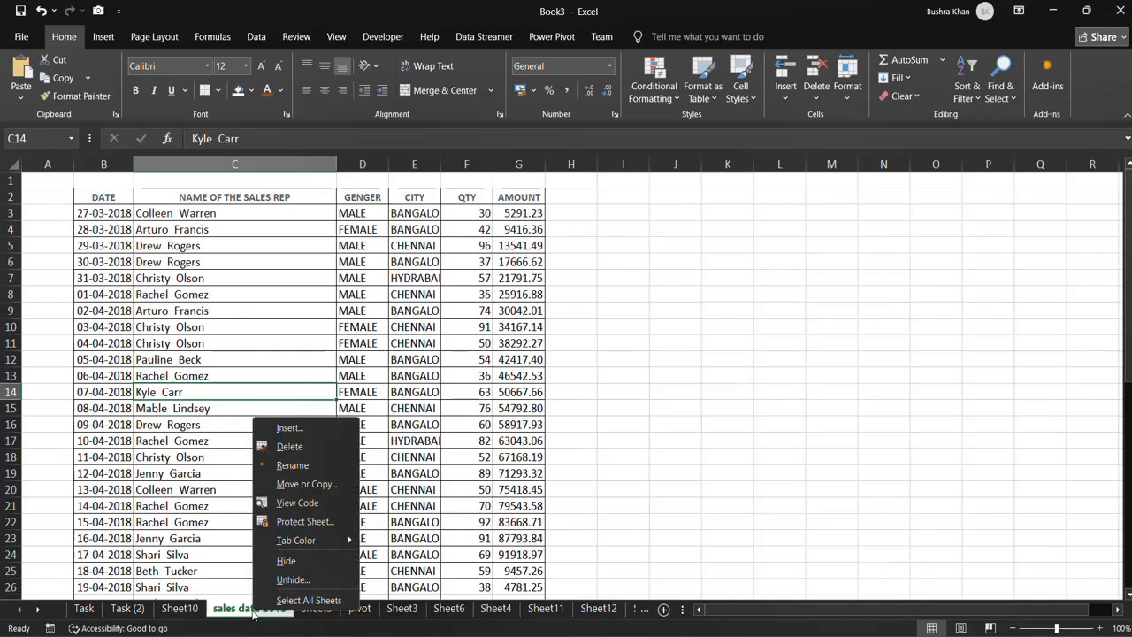
{"action": "left_click", "coordinate": [239, 615]}
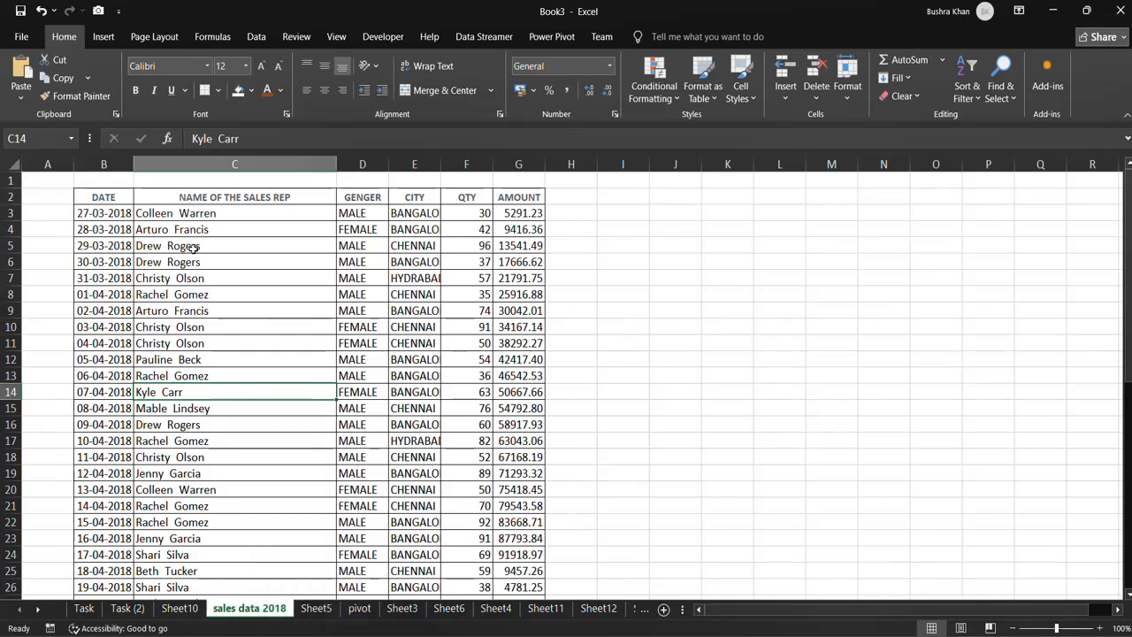
{"action": "right_click", "coordinate": [227, 602]}
{"action": "mouse_move", "coordinate": [277, 527]}
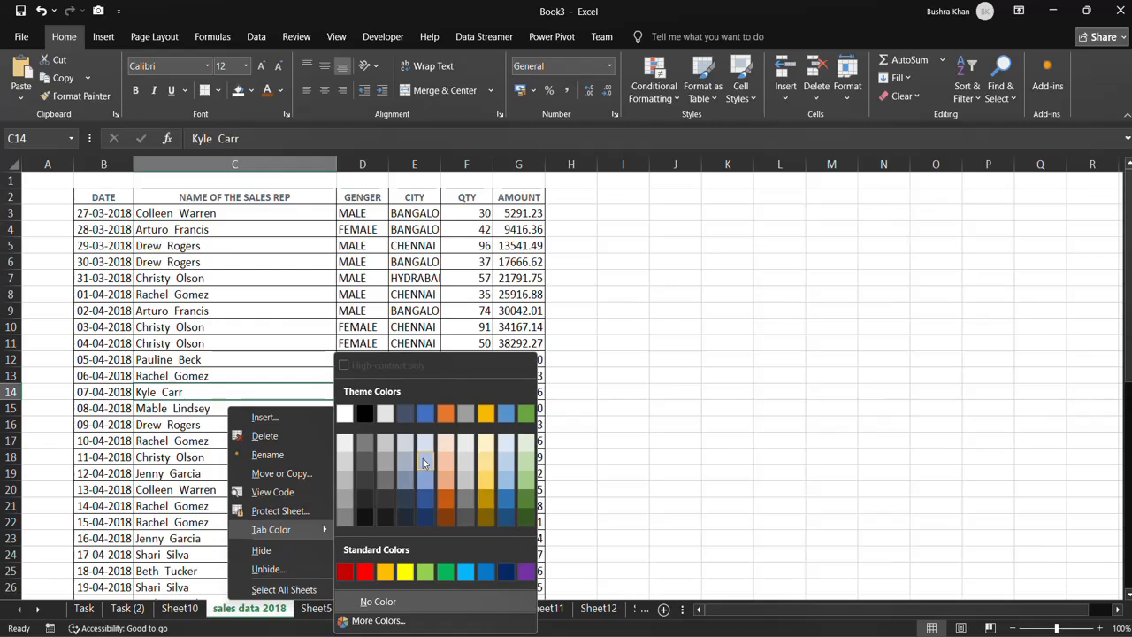
{"action": "left_click", "coordinate": [428, 518]}
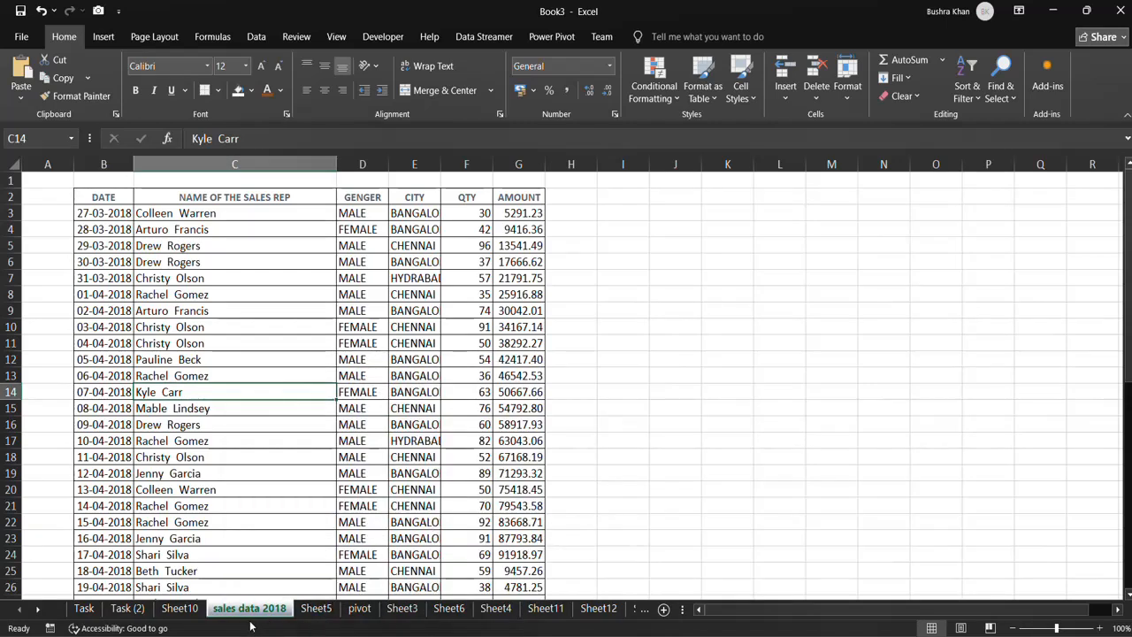
{"action": "left_click", "coordinate": [302, 610]}
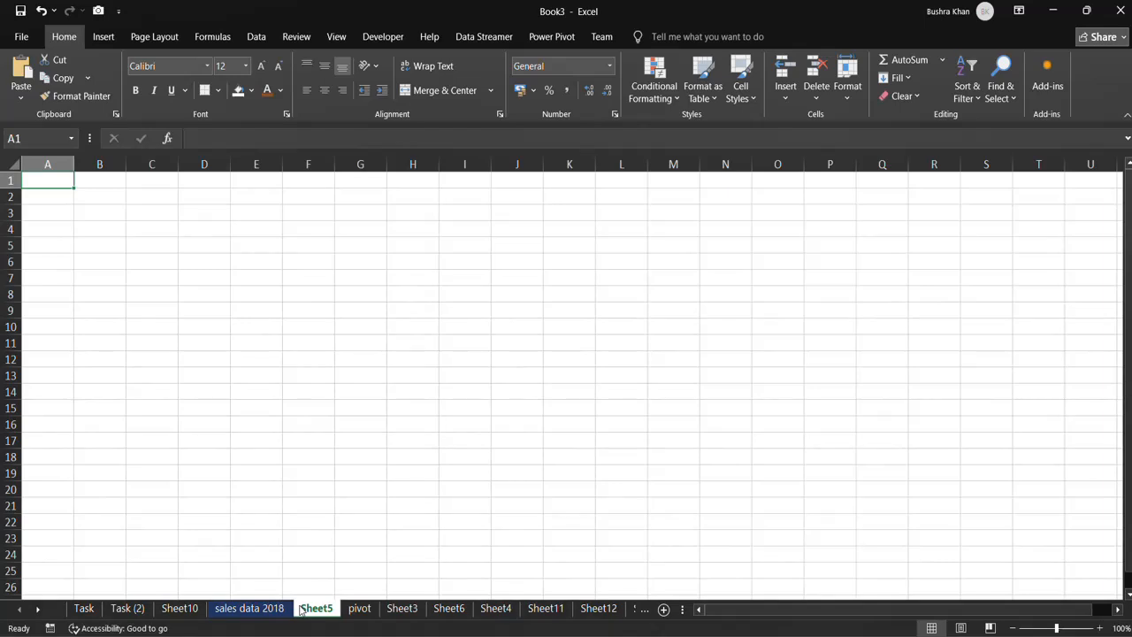
{"action": "left_click", "coordinate": [341, 609]}
{"action": "left_click", "coordinate": [179, 609]}
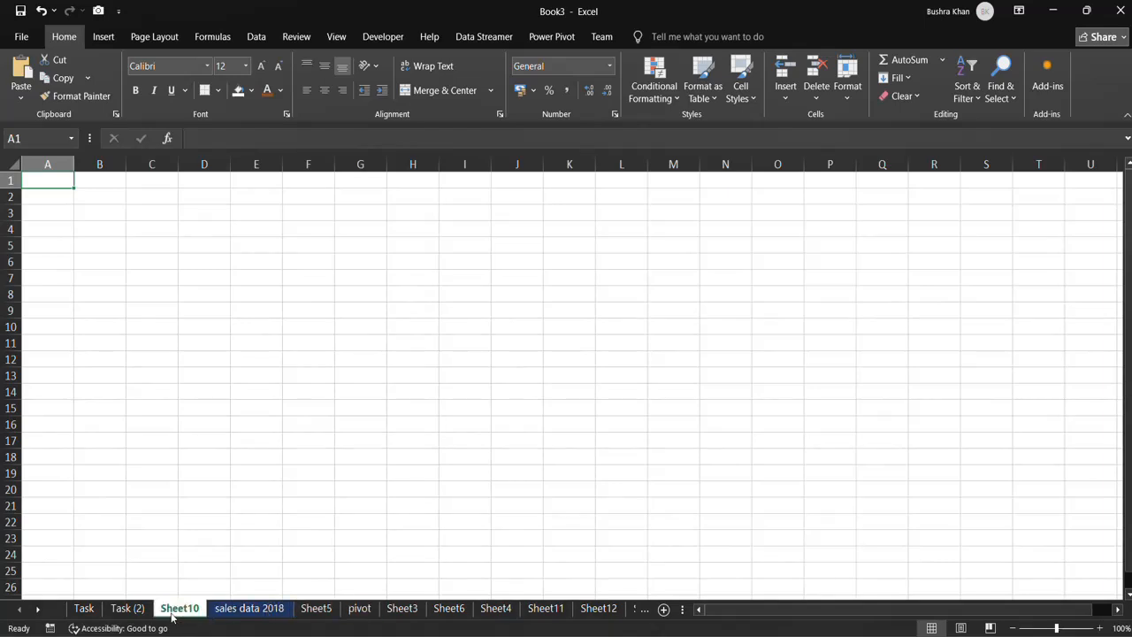
Give the Task (2) sheet's tab a dark orange theme color and return to the Task sheet.
{"action": "left_click", "coordinate": [128, 608]}
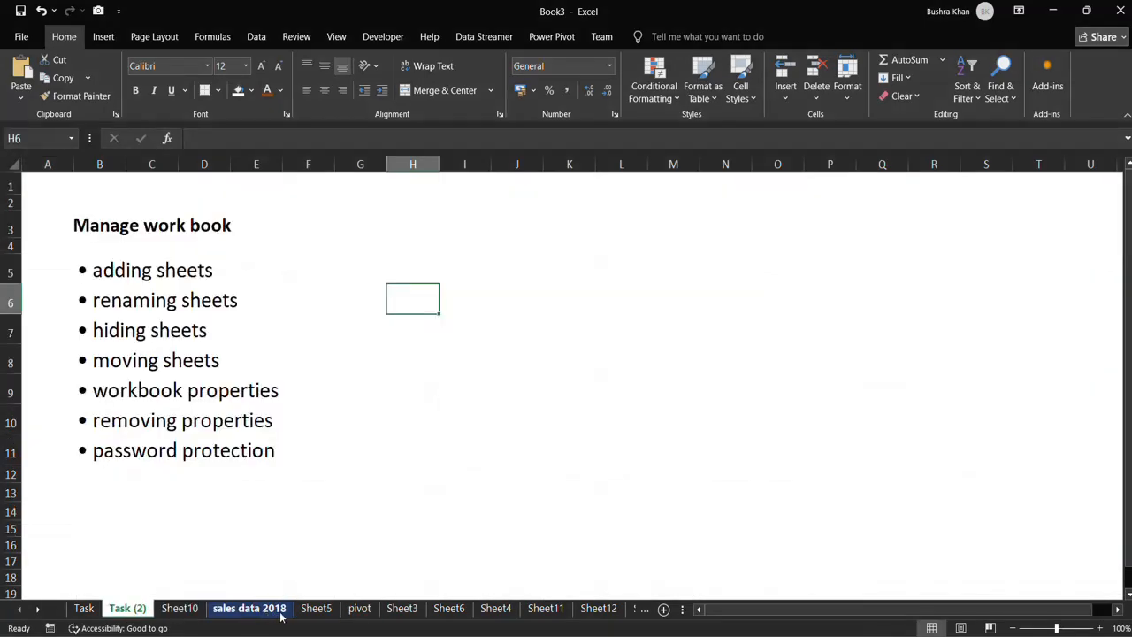
{"action": "right_click", "coordinate": [121, 610]}
{"action": "mouse_move", "coordinate": [196, 535]}
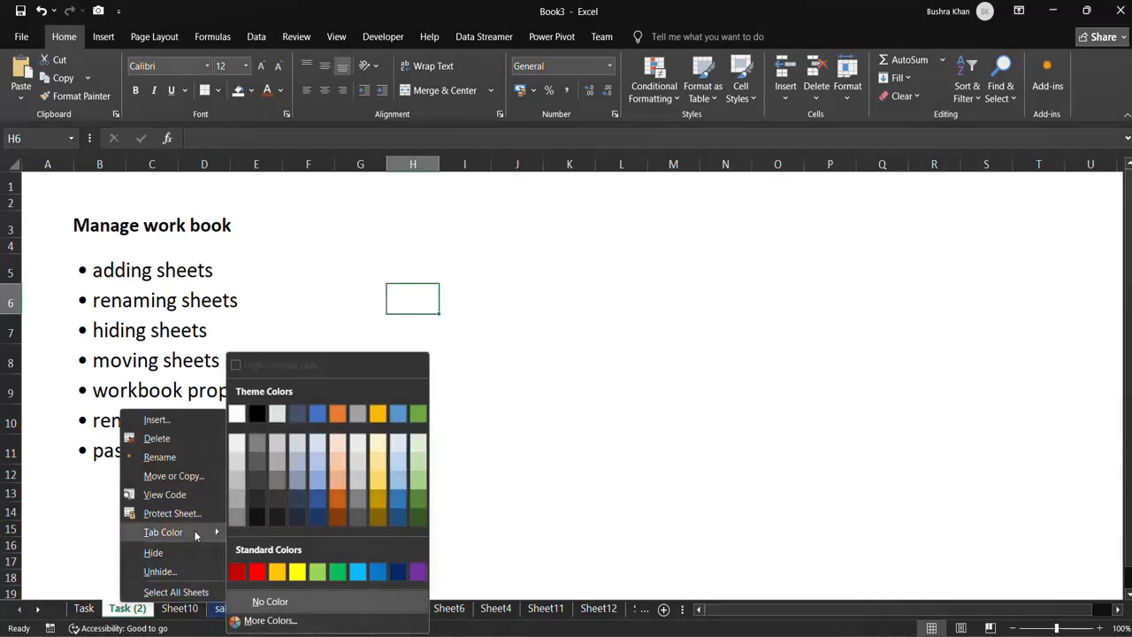
{"action": "left_click", "coordinate": [337, 500]}
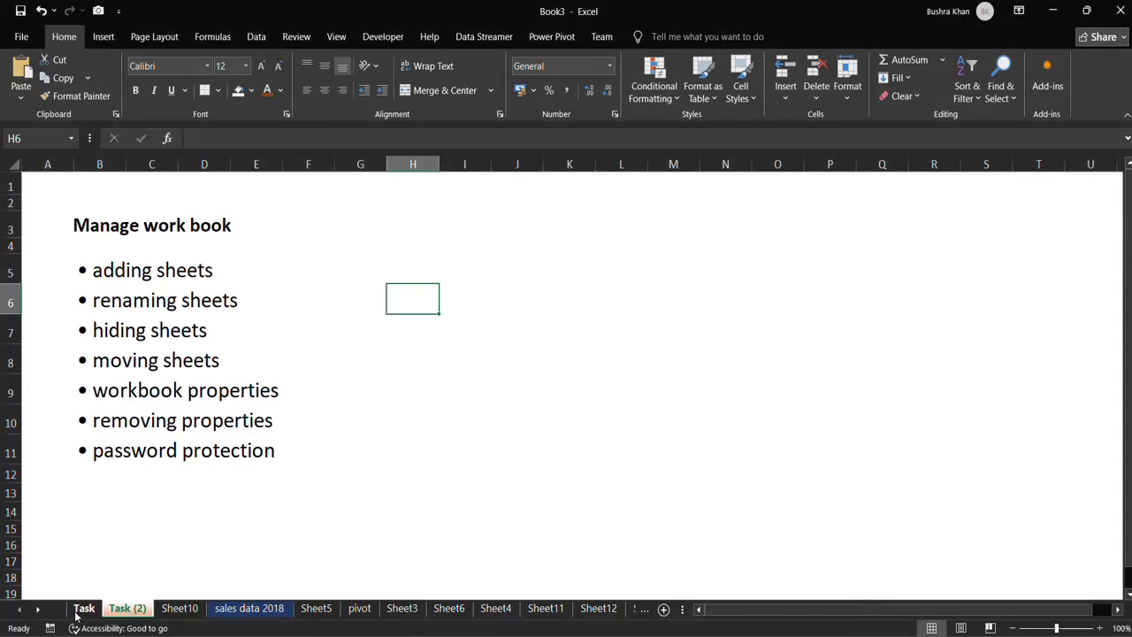
{"action": "left_click", "coordinate": [84, 609]}
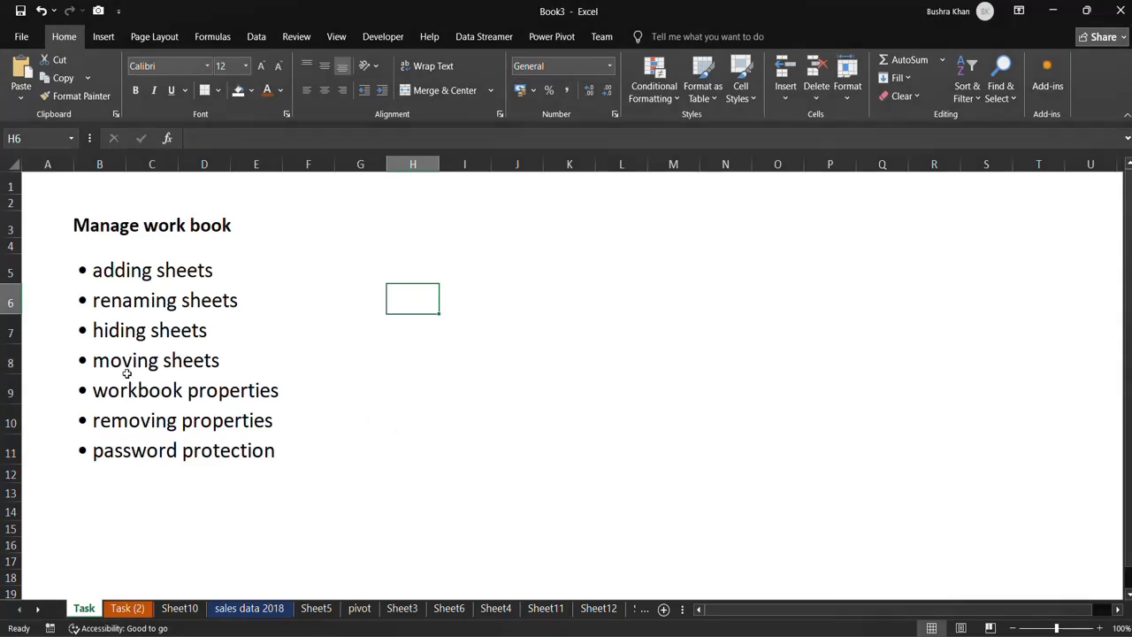
In the workbook's advanced properties, set the title to Sales data 2018 and the subject to Sales.
{"action": "left_click", "coordinate": [21, 38]}
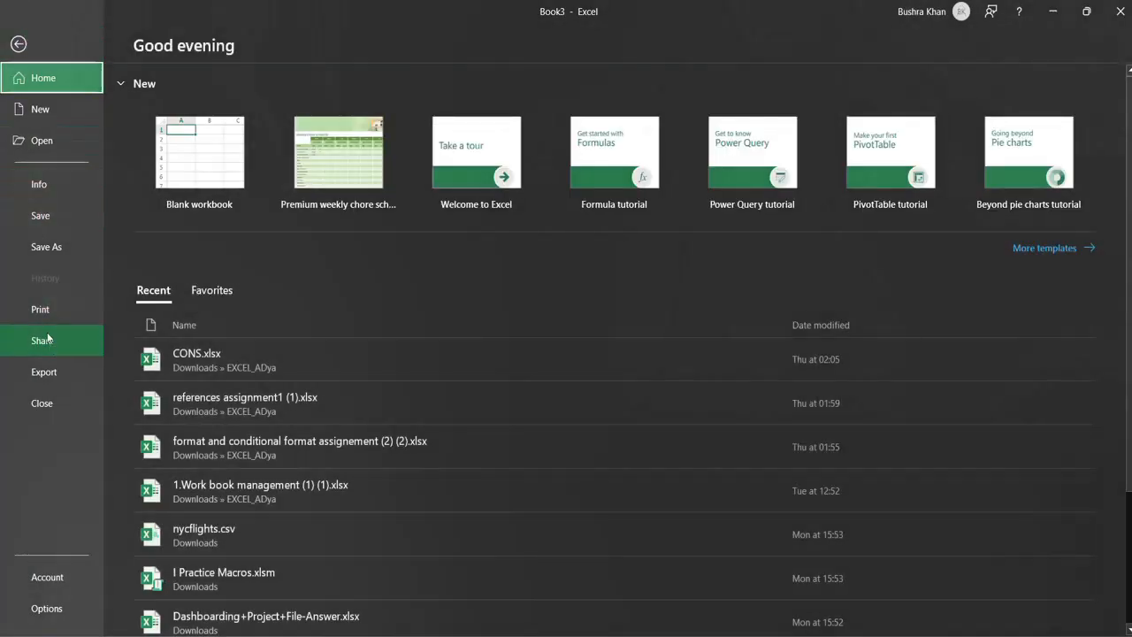
{"action": "left_click", "coordinate": [48, 187]}
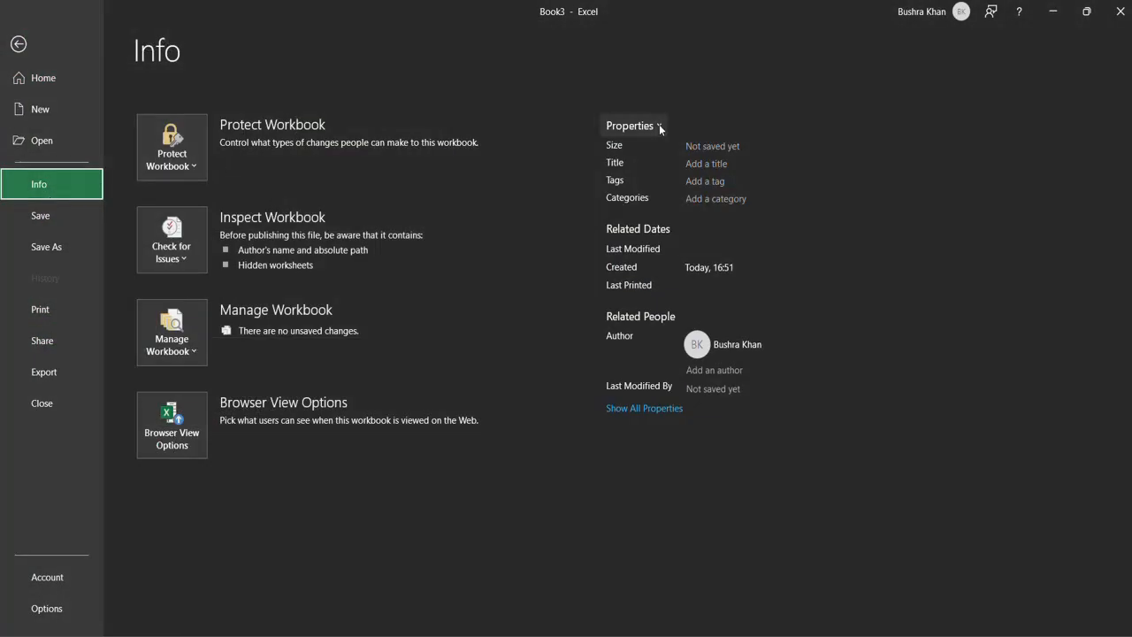
{"action": "left_click", "coordinate": [651, 126]}
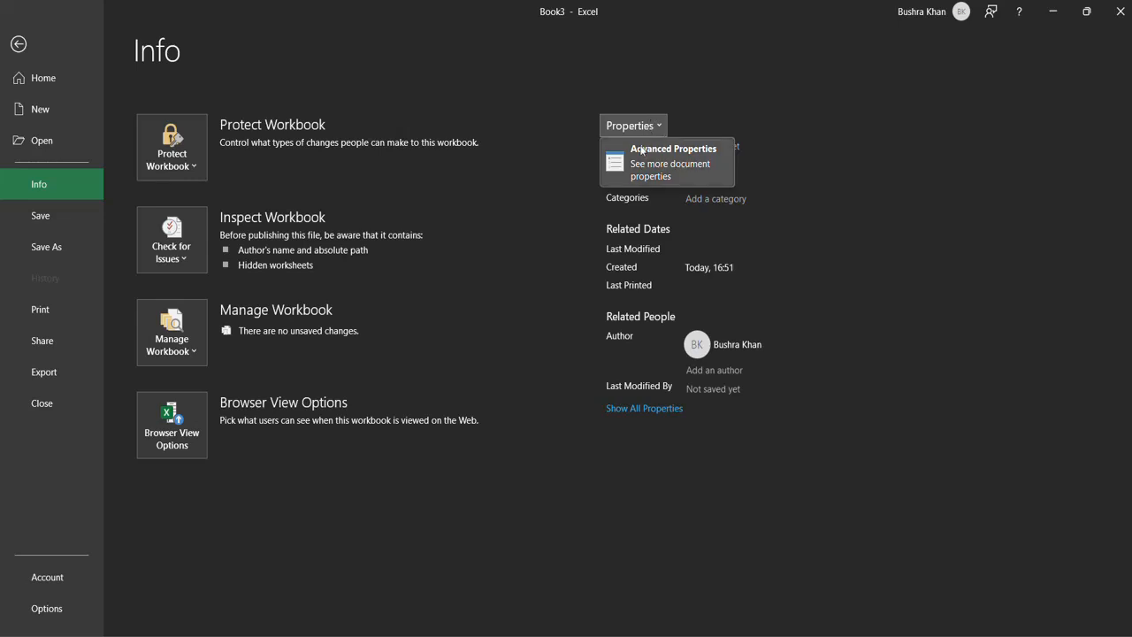
{"action": "left_click", "coordinate": [659, 167]}
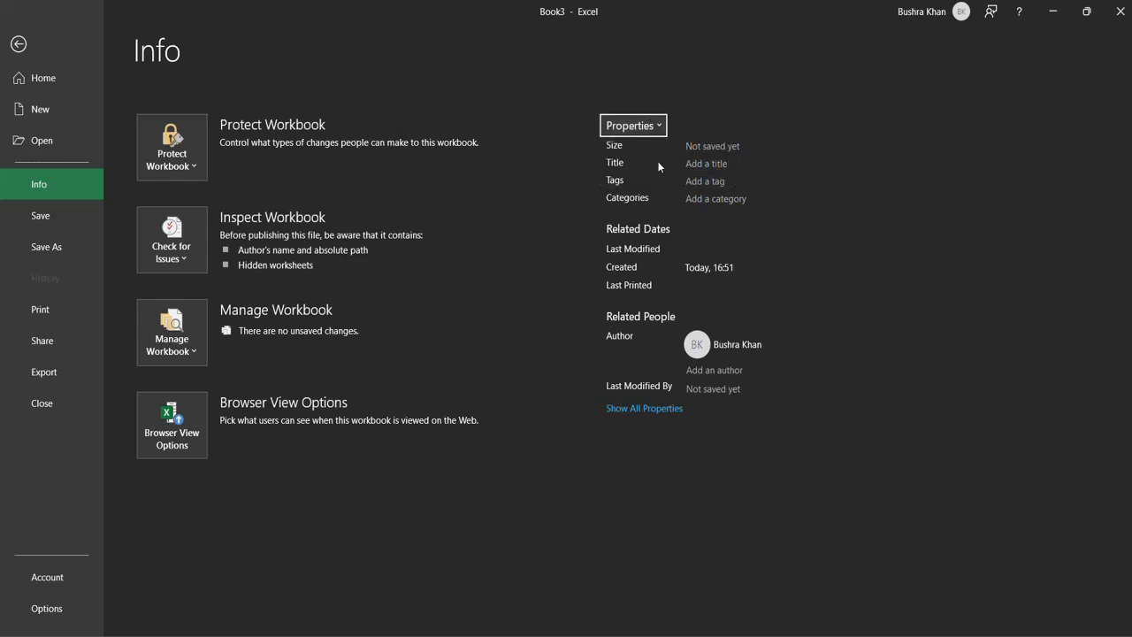
{"action": "left_click_drag", "start_coordinate": [104, 301], "coordinate": [441, 148]}
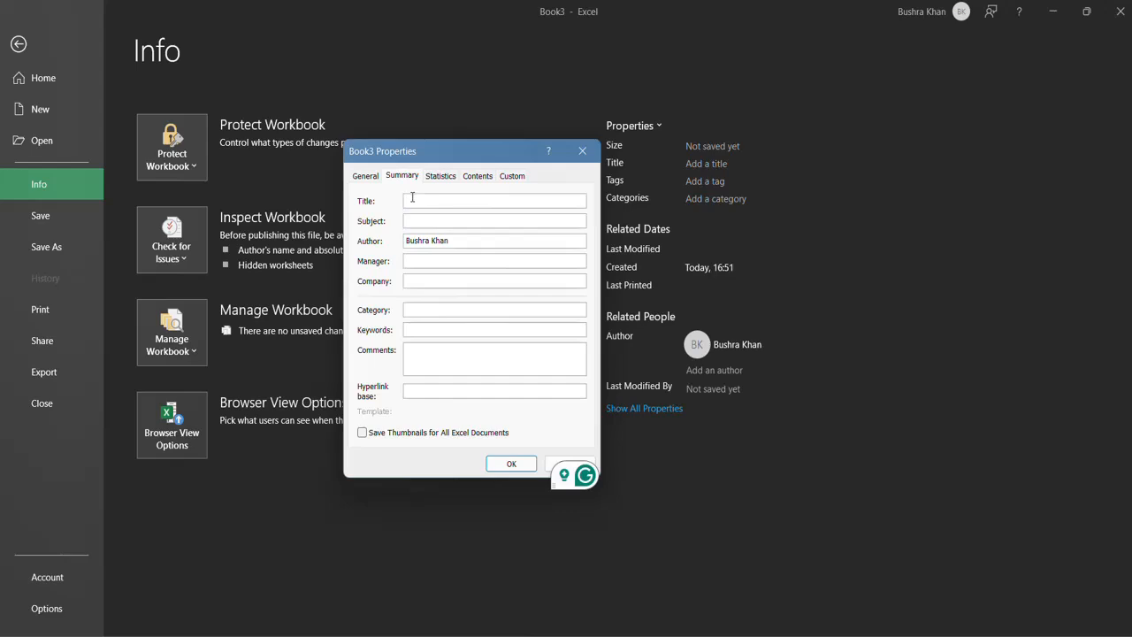
{"action": "type", "text": "Sales data"}
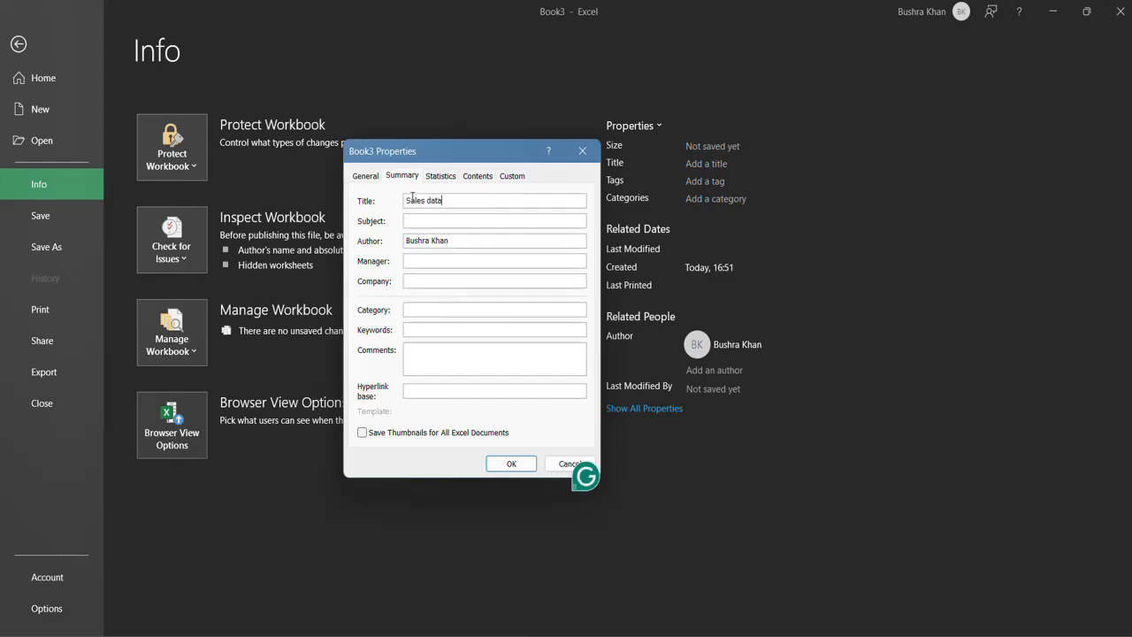
{"action": "type", "text": " 2018"}
{"action": "left_click", "coordinate": [438, 222]}
{"action": "type", "text": "S"}
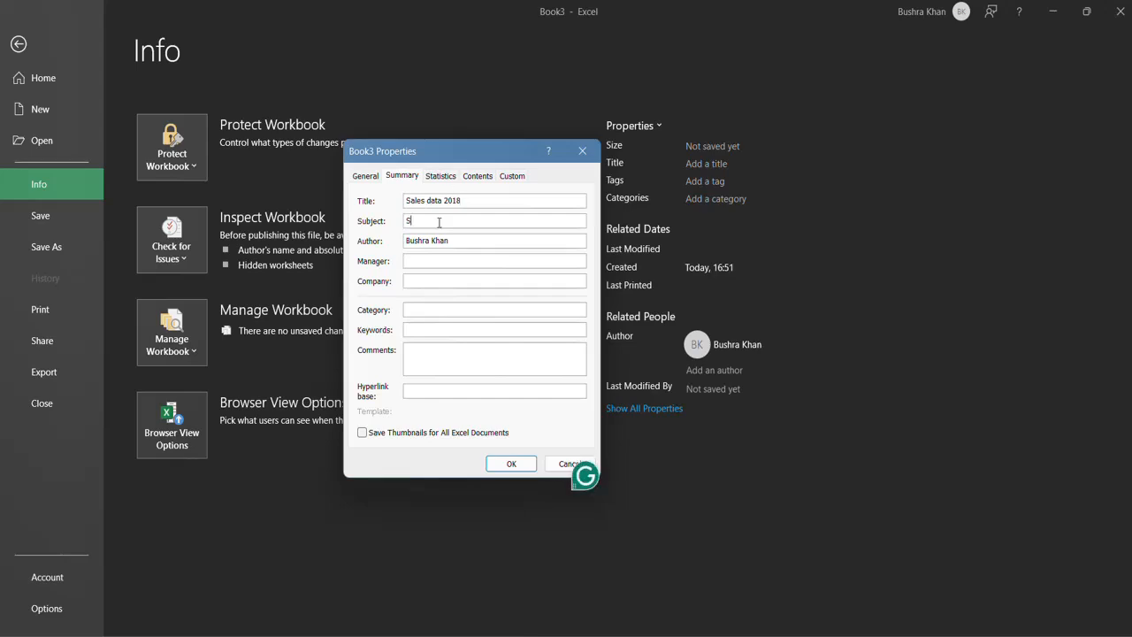
{"action": "type", "text": "ales"}
Shorten the author entry to the first name, set the category to Sales, and apply the properties.
{"action": "left_click_drag", "start_coordinate": [427, 241], "coordinate": [450, 242]}
{"action": "key", "text": "BackSpace"}
{"action": "left_click", "coordinate": [418, 309]}
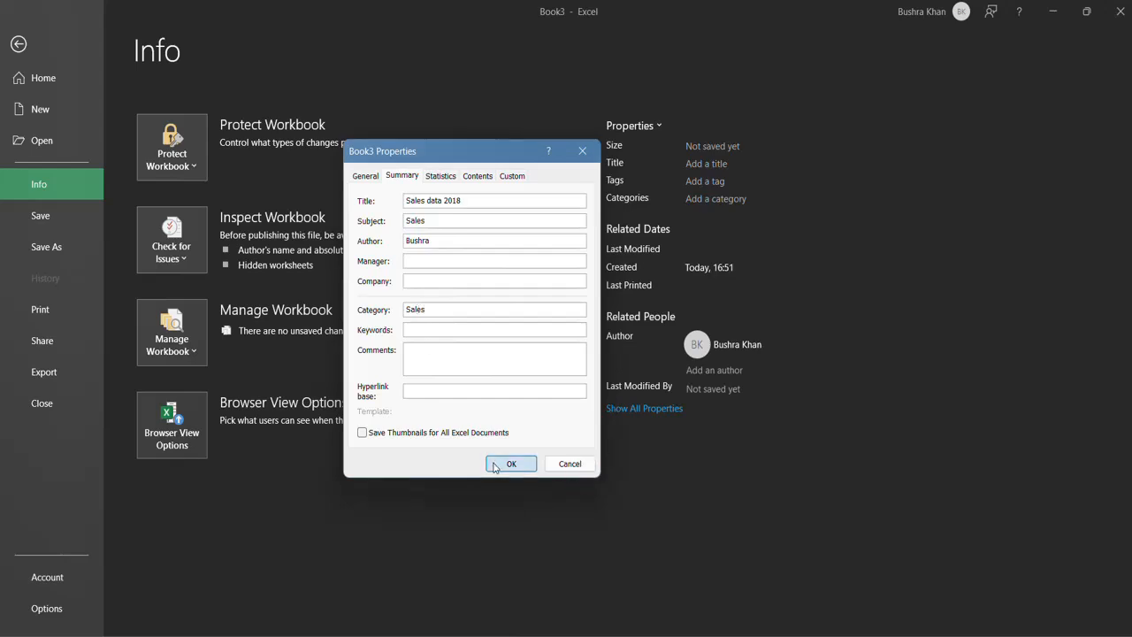
{"action": "left_click", "coordinate": [509, 463]}
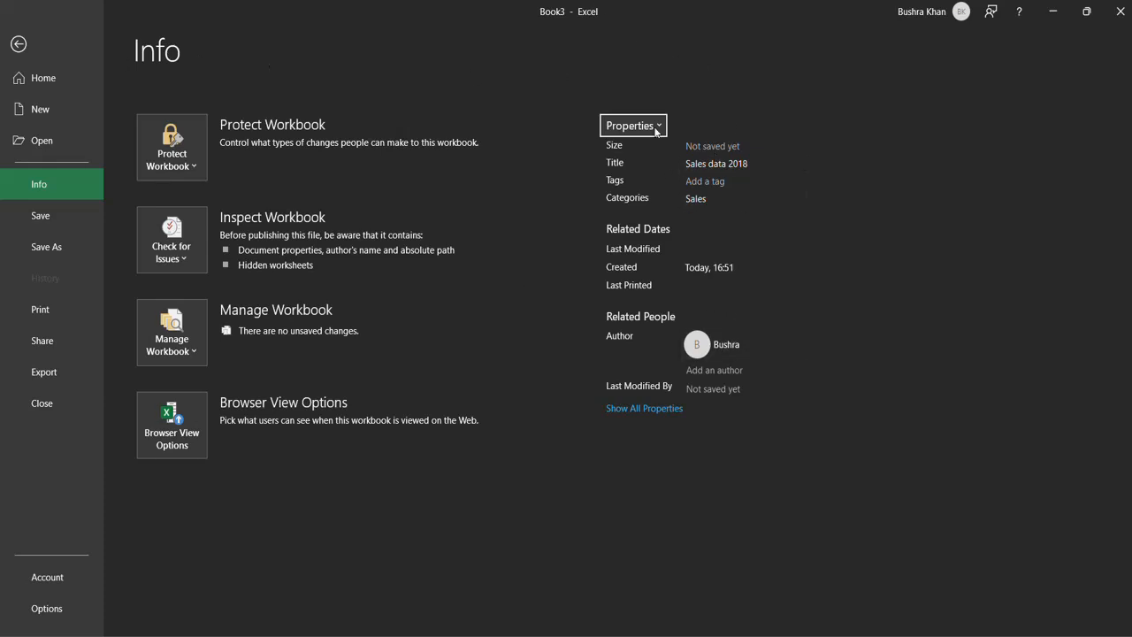
Remove the author from the workbook's related people.
{"action": "right_click", "coordinate": [733, 353]}
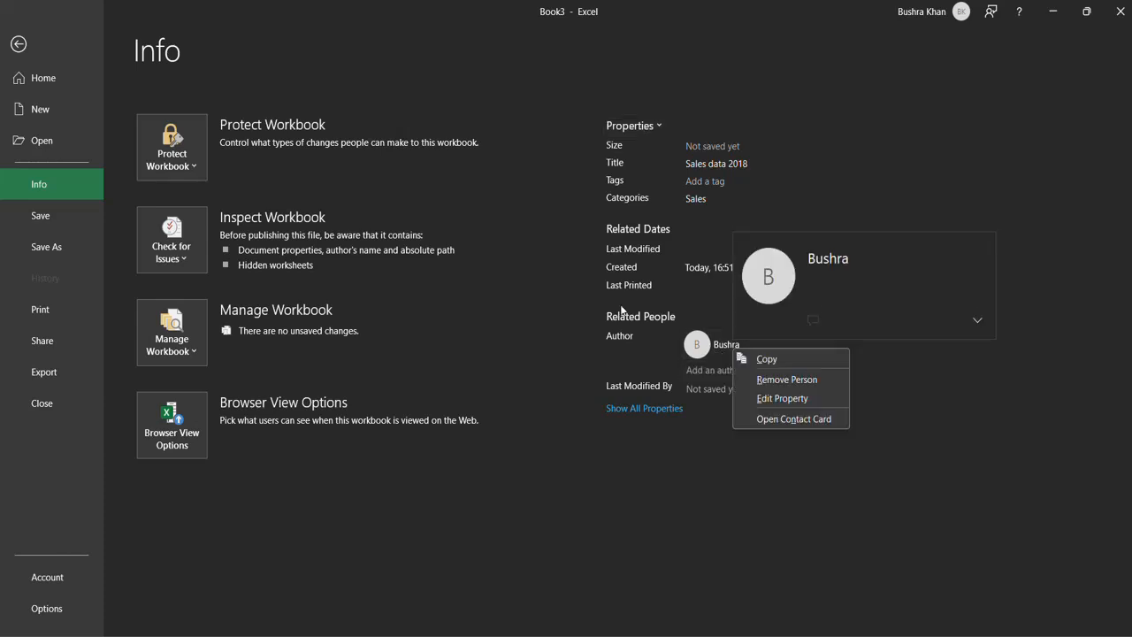
{"action": "left_click", "coordinate": [780, 381]}
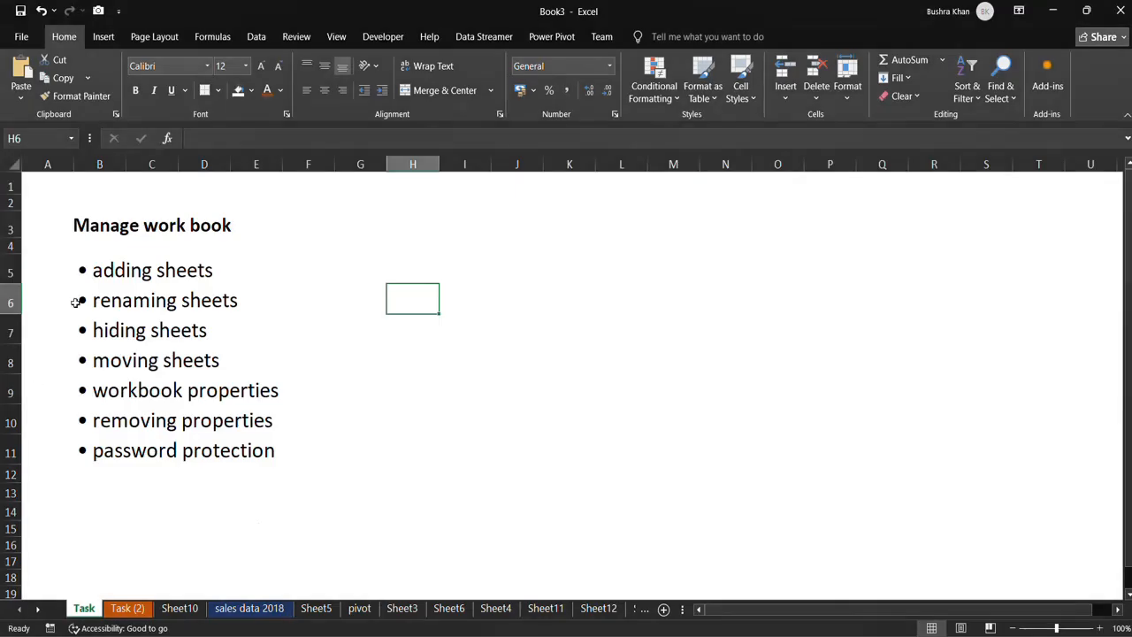
Encrypt the workbook with a password, entering and re-entering the password to confirm it.
{"action": "left_click", "coordinate": [21, 37]}
{"action": "left_click", "coordinate": [39, 184]}
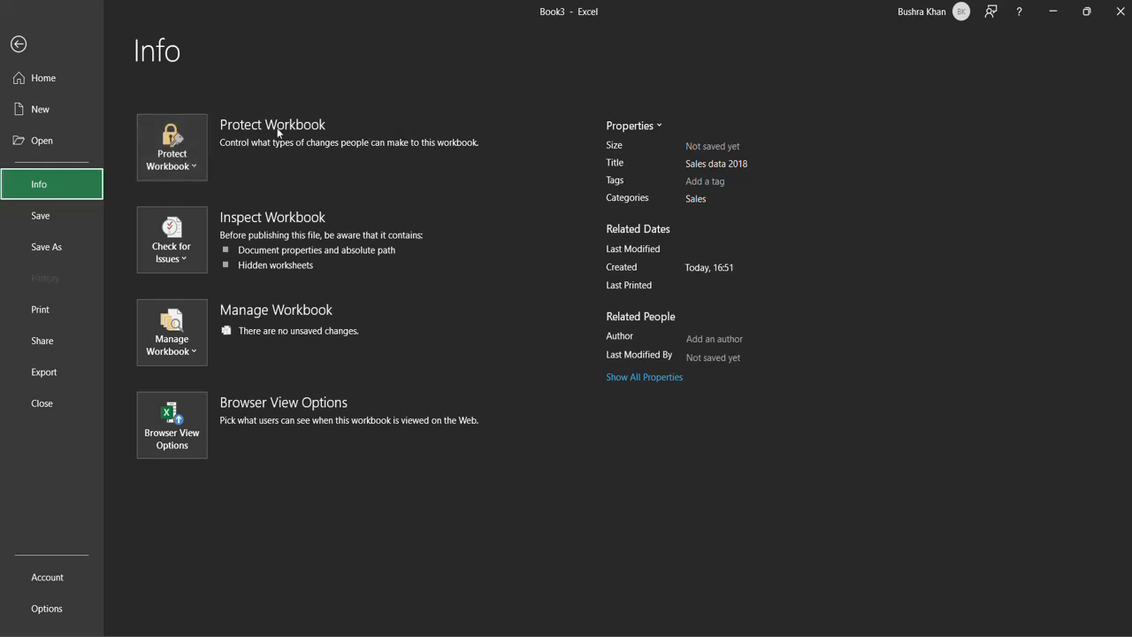
{"action": "left_click", "coordinate": [173, 168]}
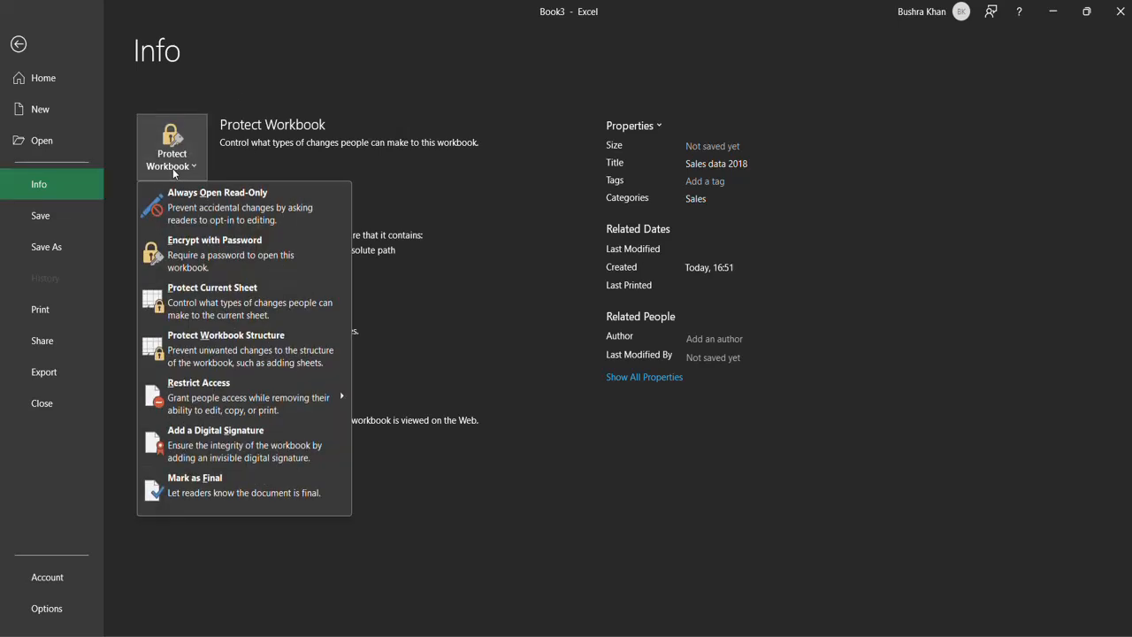
{"action": "left_click", "coordinate": [235, 257]}
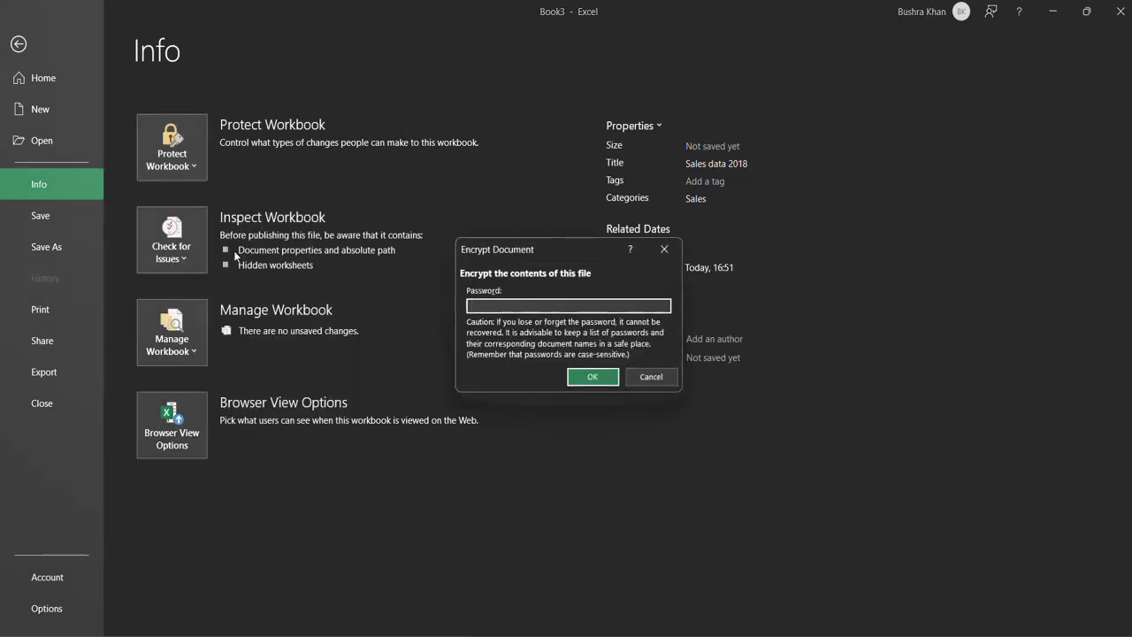
{"action": "type", "text": "1234"}
{"action": "left_click", "coordinate": [594, 375]}
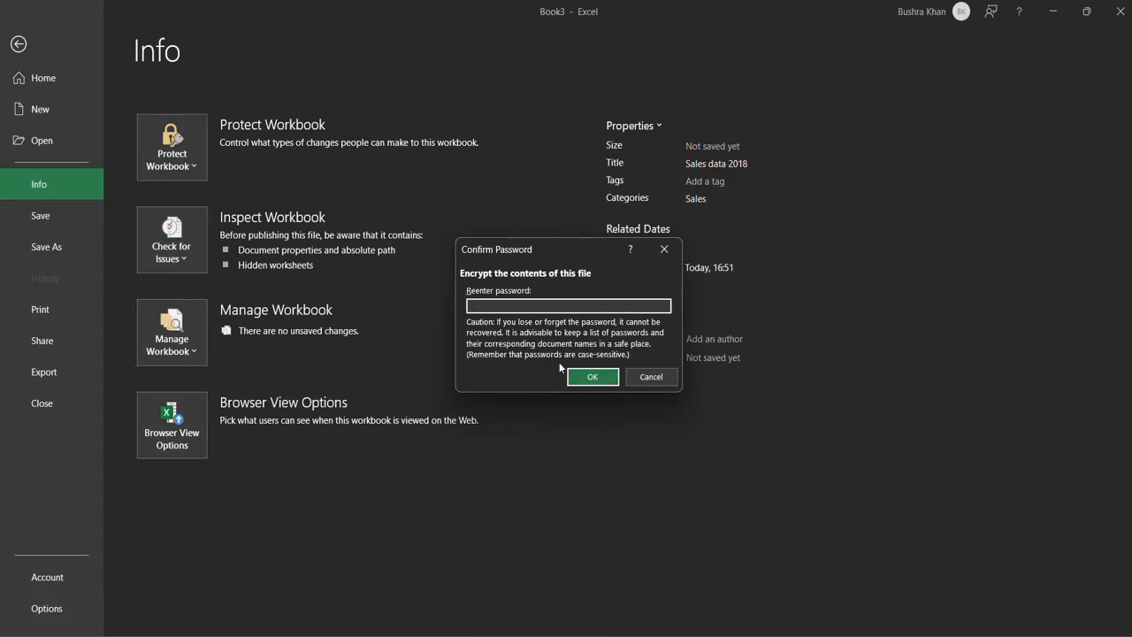
{"action": "type", "text": "1234"}
{"action": "left_click", "coordinate": [605, 380]}
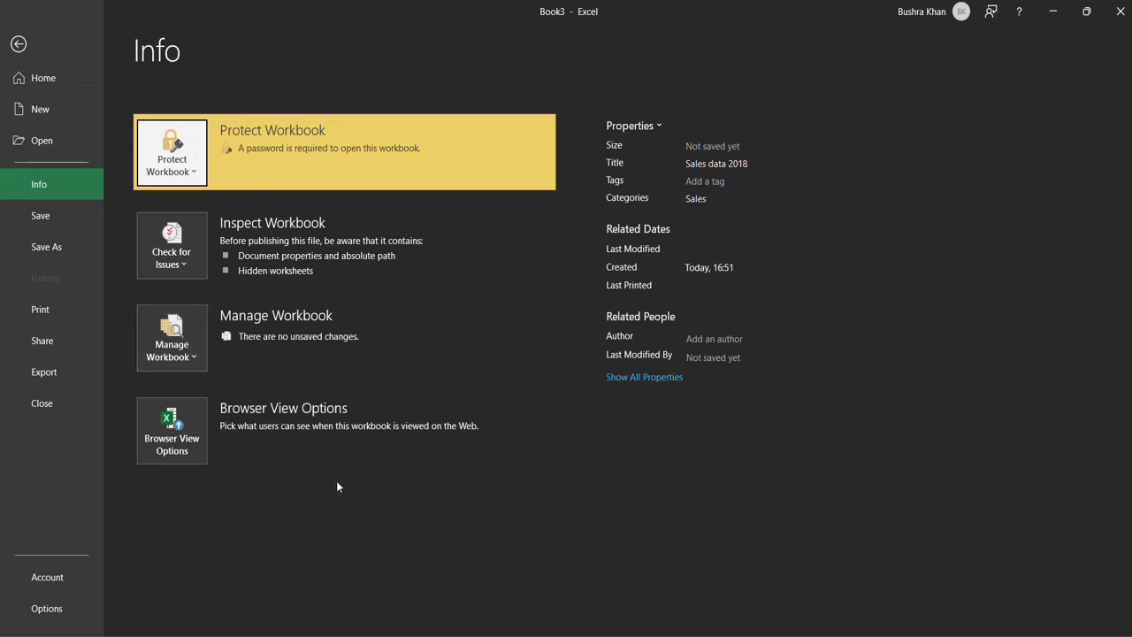
Review the available workbook protection options, including Restrict Access and Mark as Final, and return to the Task sheet.
{"action": "left_click", "coordinate": [180, 166]}
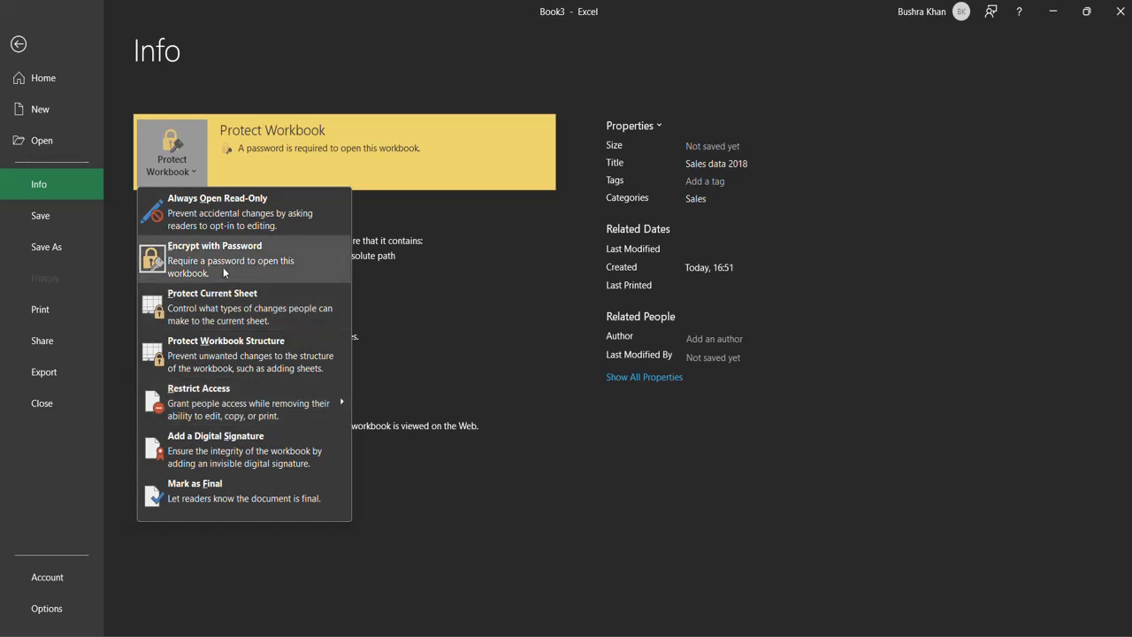
{"action": "mouse_move", "coordinate": [221, 402]}
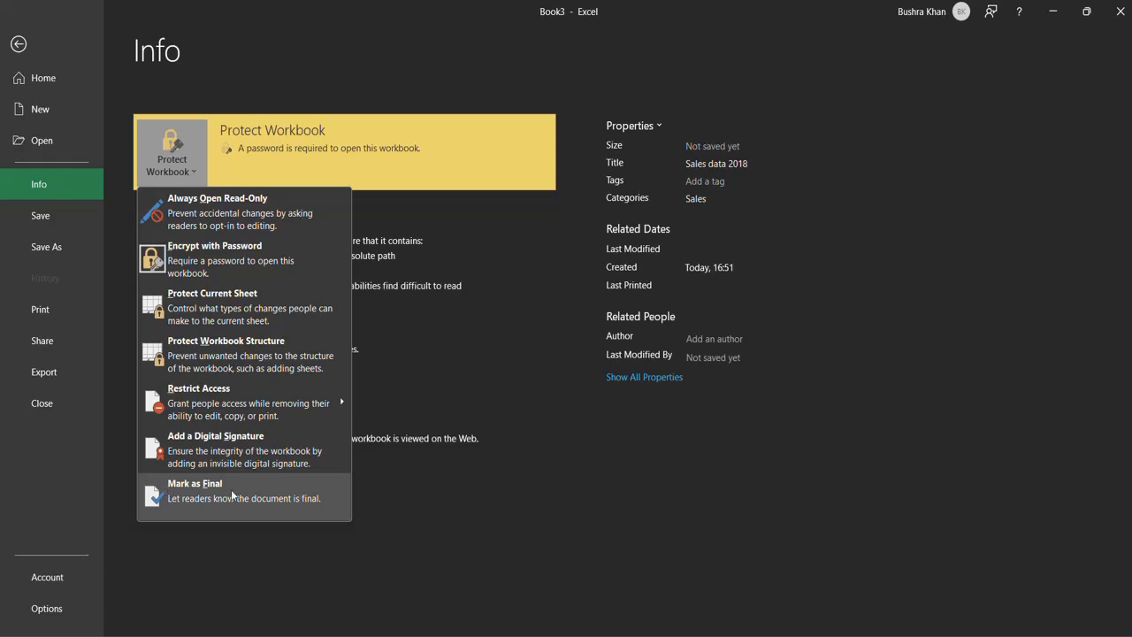
{"action": "left_click", "coordinate": [426, 564]}
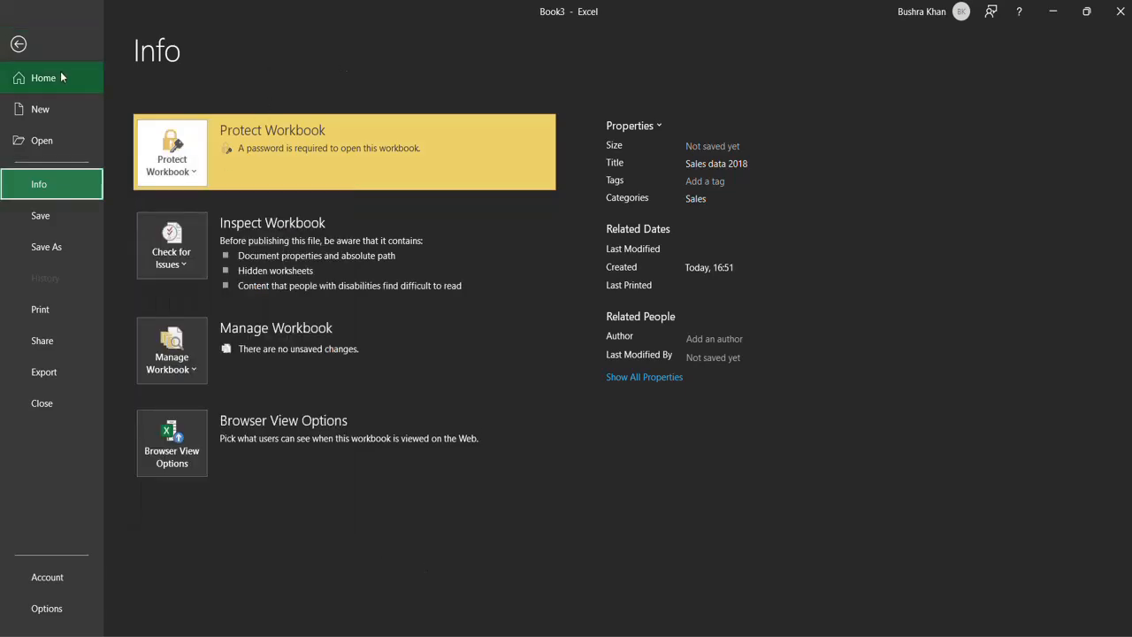
{"action": "left_click", "coordinate": [52, 43]}
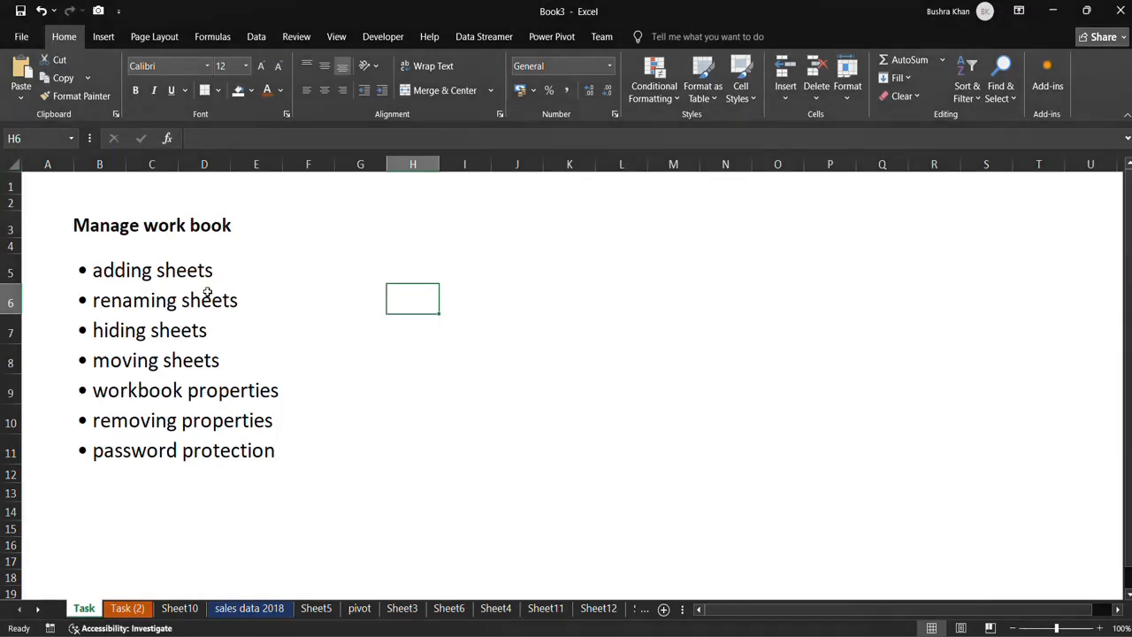